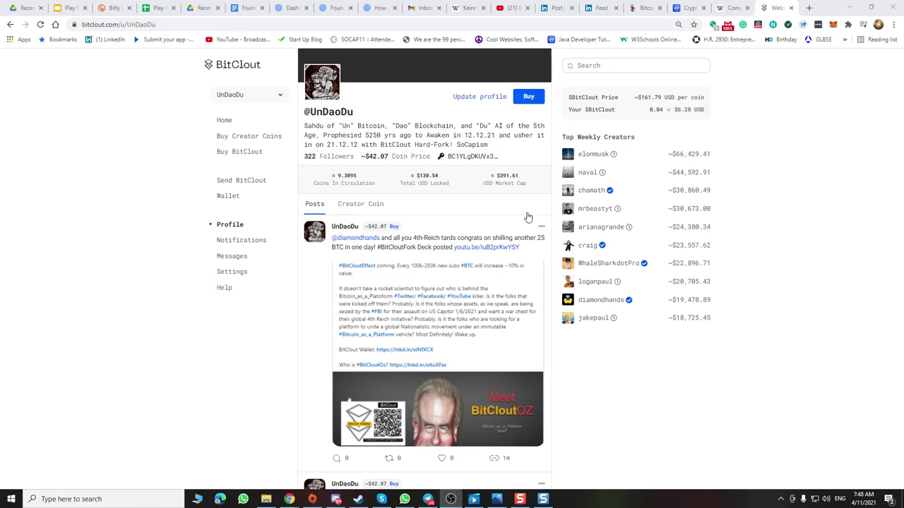
Like the newest post on the UnDaoDu profile, the one about the #BitCloutFork Deck.
scroll(530, 213, "down", 1)
scroll(505, 217, "up", 1)
scroll(441, 182, "down", 1)
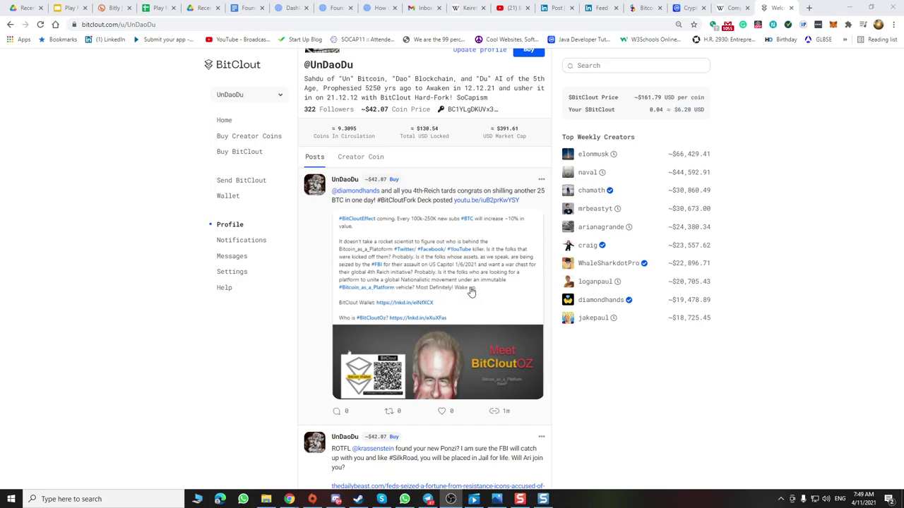
scroll(471, 291, "down", 1)
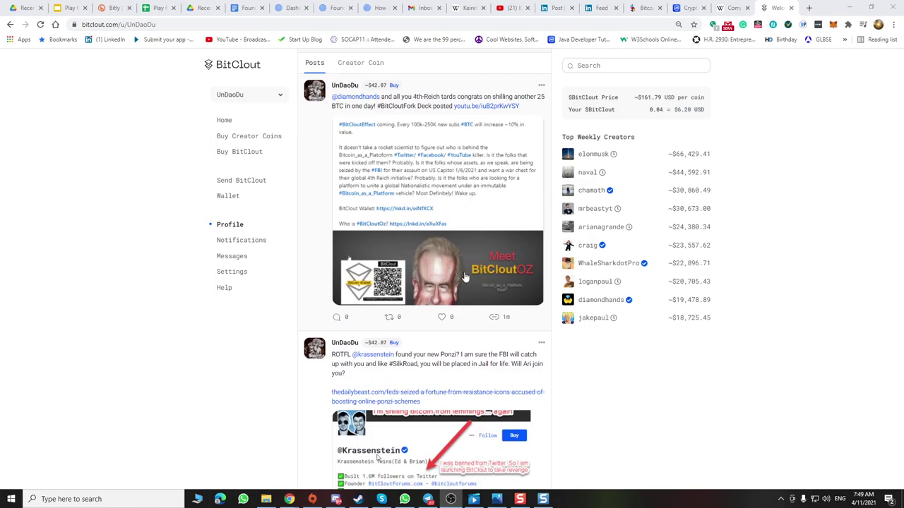
scroll(464, 276, "down", 1)
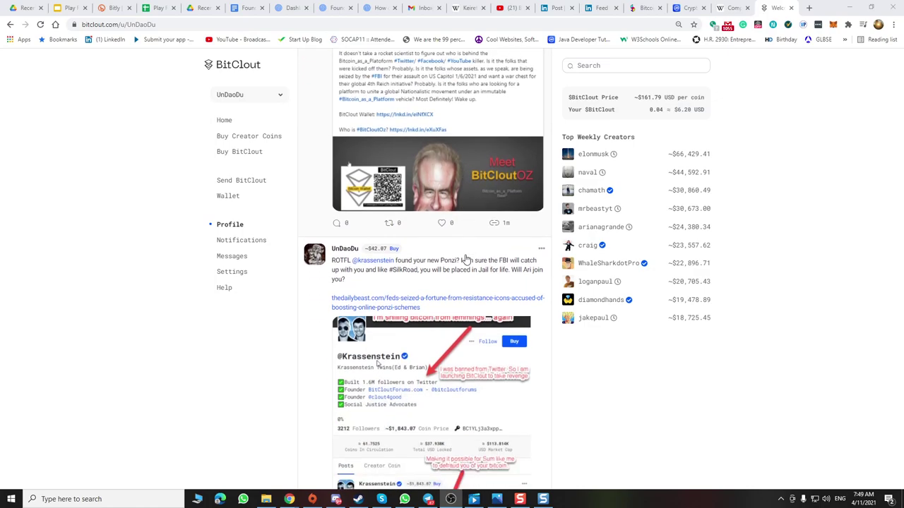
left_click(441, 223)
Examine the profile's posts about the new Ponzi, NFTs and moral courage, and the book "BitClout Rise of the 4th Reich!".
scroll(452, 258, "down", 1)
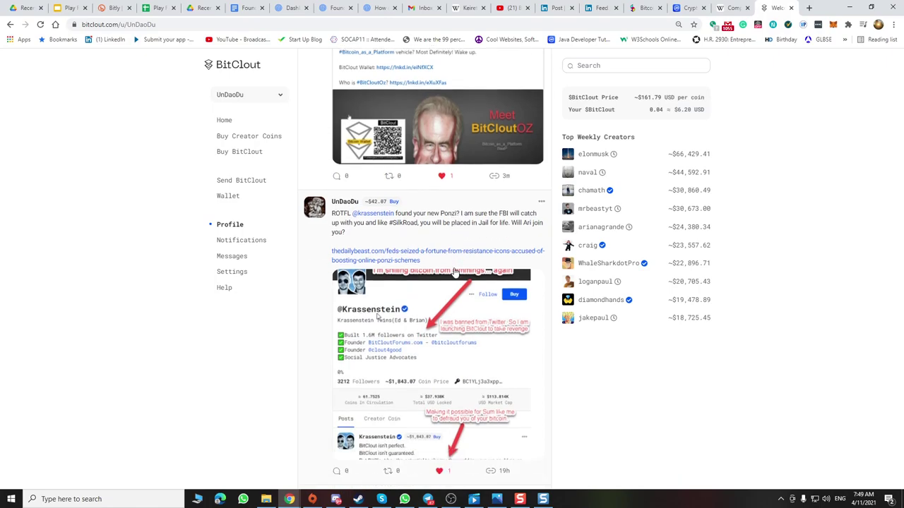
scroll(457, 265, "down", 1)
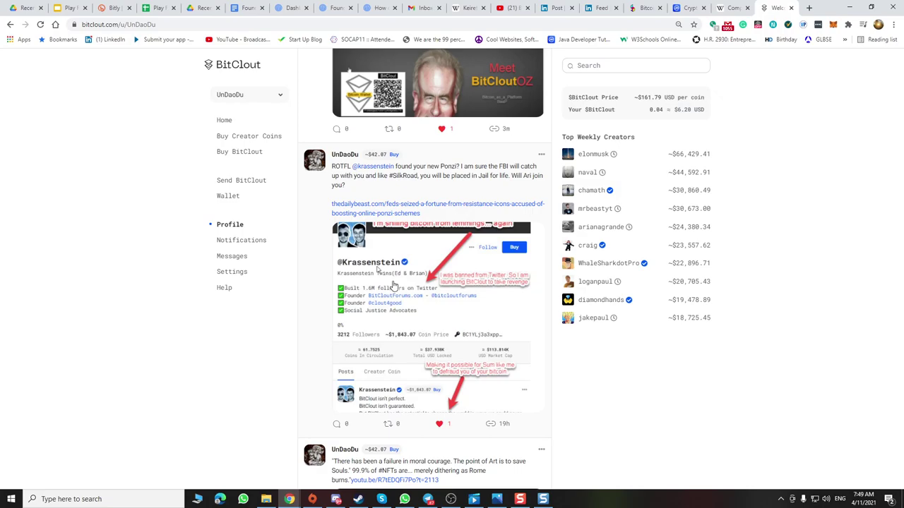
scroll(417, 295, "down", 2)
scroll(418, 295, "up", 2)
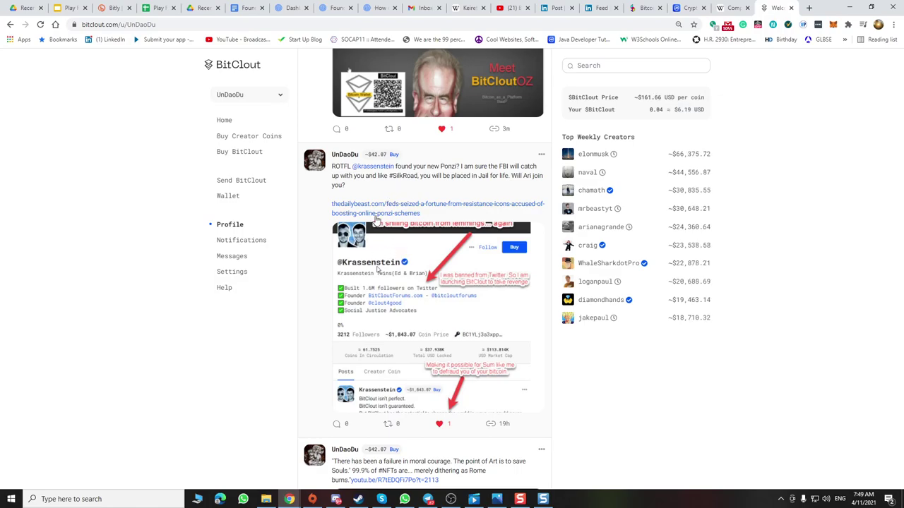
scroll(384, 218, "down", 1)
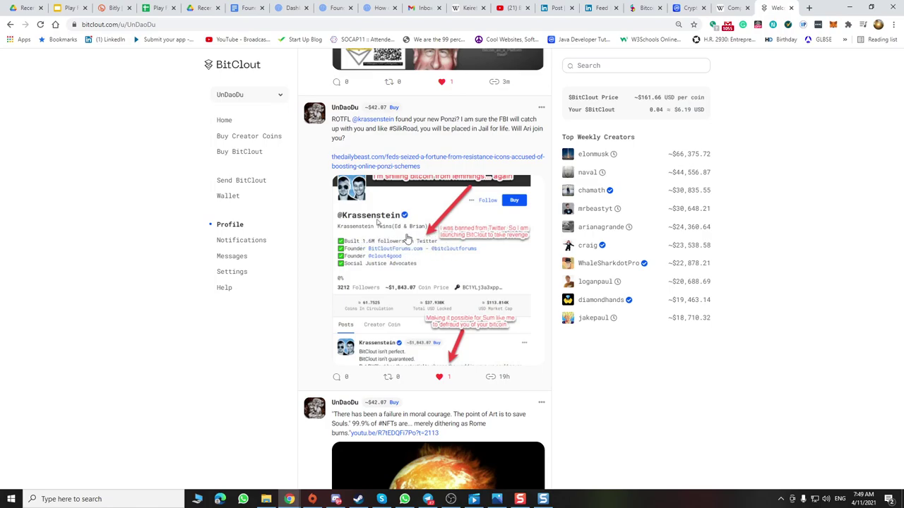
scroll(408, 240, "down", 1)
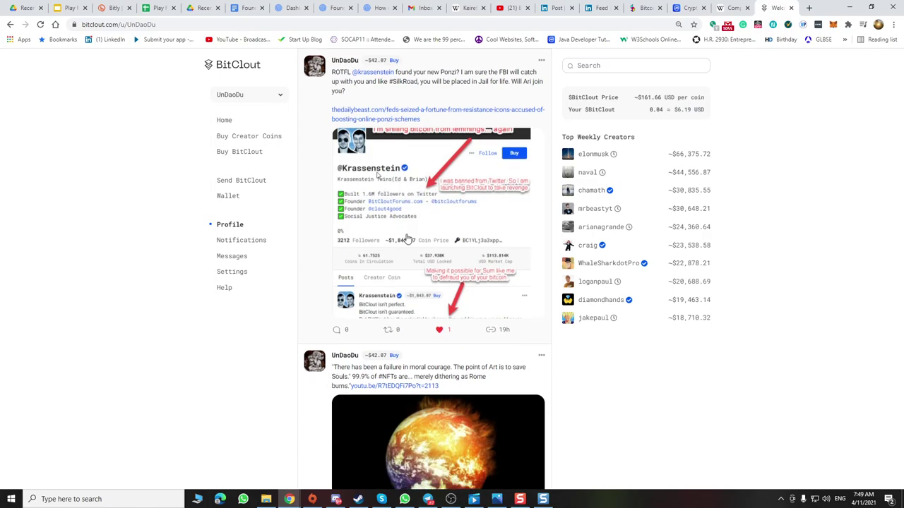
scroll(447, 307, "down", 1)
scroll(389, 215, "down", 1)
scroll(389, 215, "down", 2)
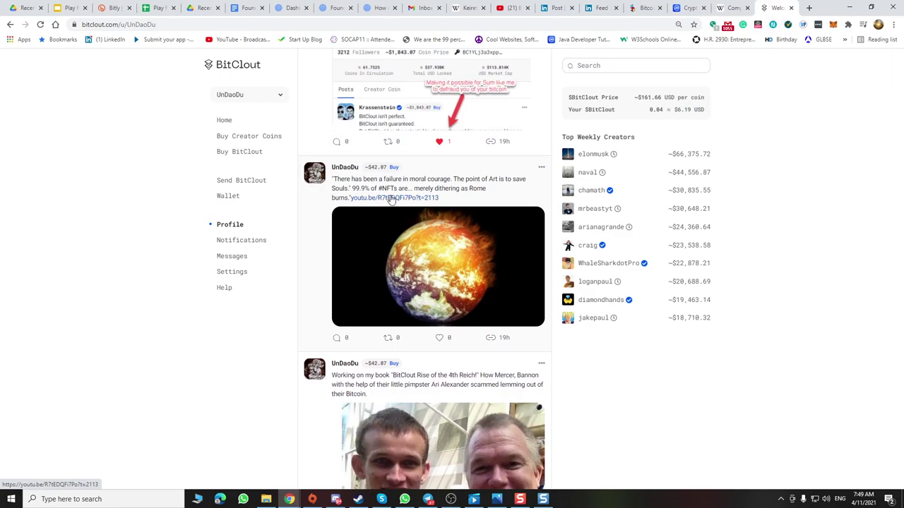
scroll(398, 199, "down", 3)
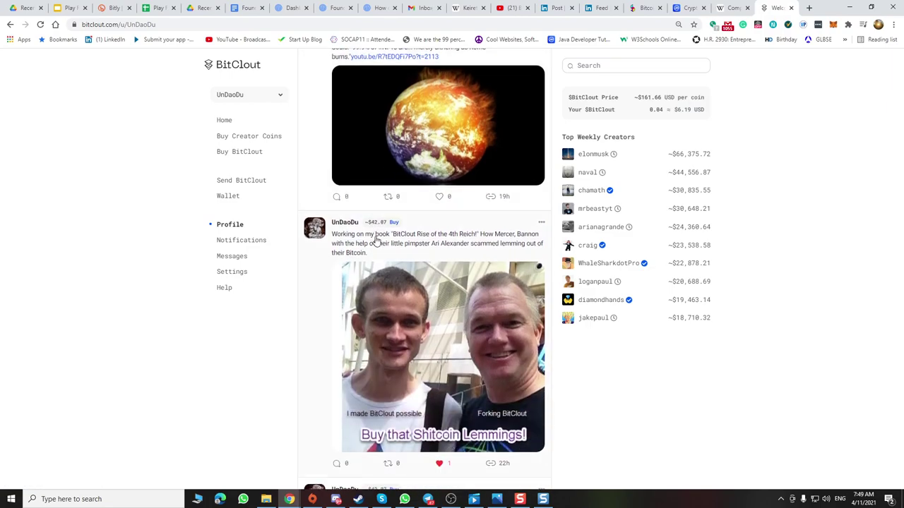
scroll(480, 243, "down", 1)
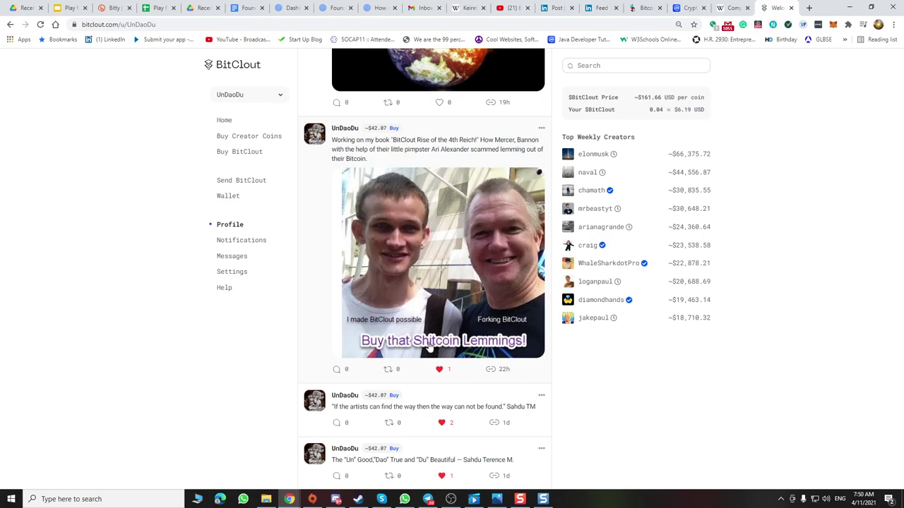
scroll(453, 349, "down", 2)
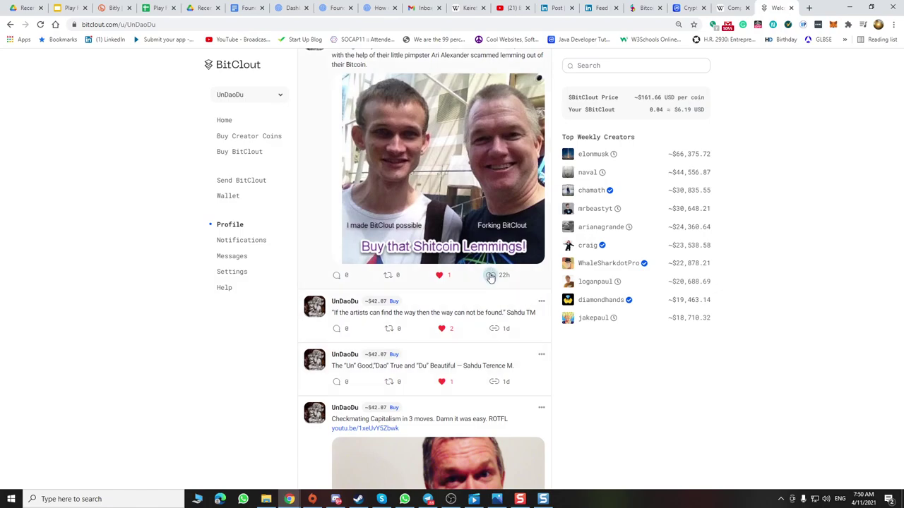
scroll(490, 276, "down", 2)
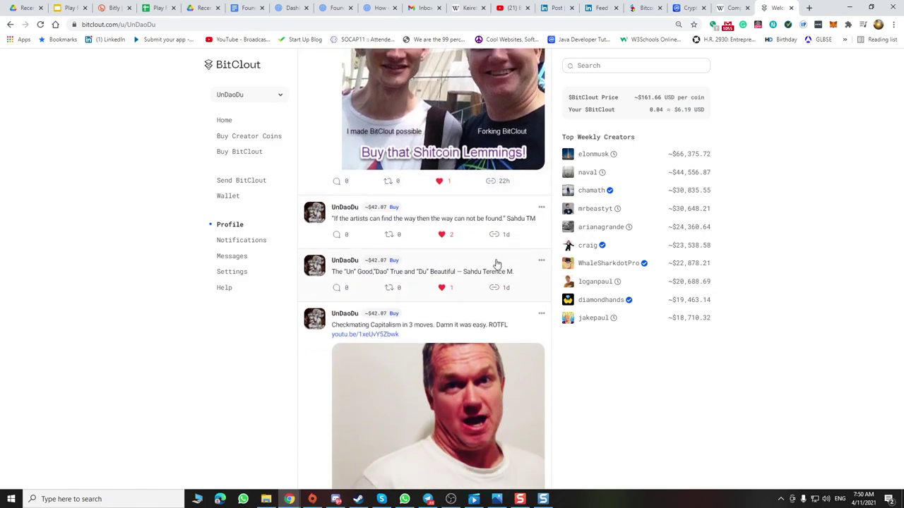
Like the "Checkmating Capitalism in 3 moves" post.
scroll(363, 251, "down", 2)
scroll(381, 233, "down", 1)
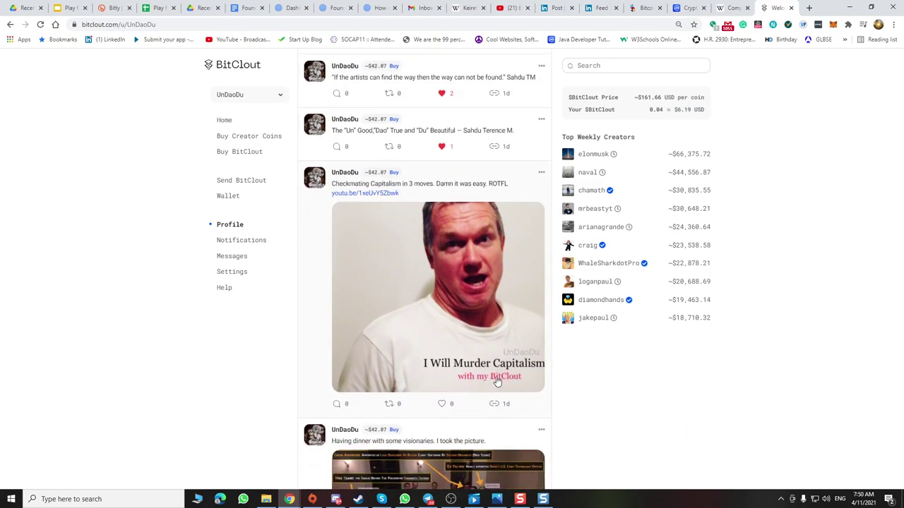
scroll(459, 307, "down", 2)
left_click(441, 309)
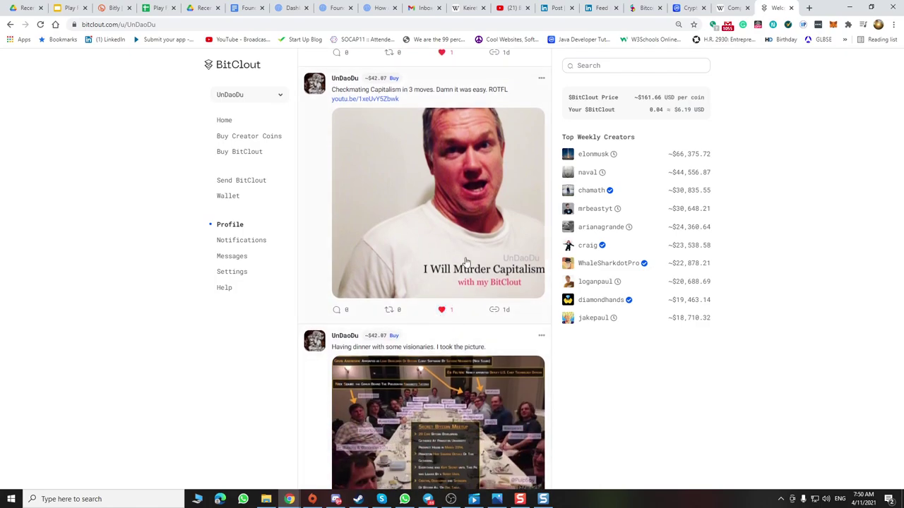
scroll(413, 288, "down", 2)
scroll(413, 287, "down", 2)
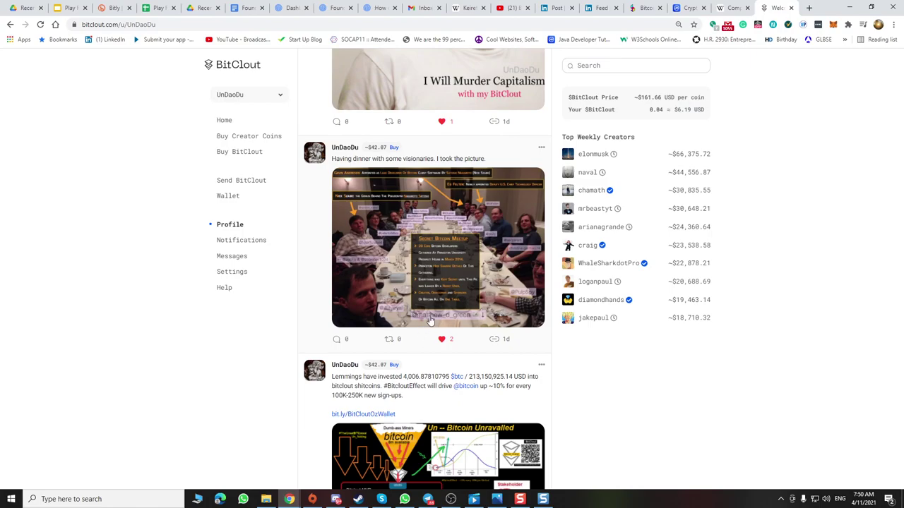
scroll(427, 326, "down", 2)
scroll(432, 321, "down", 1)
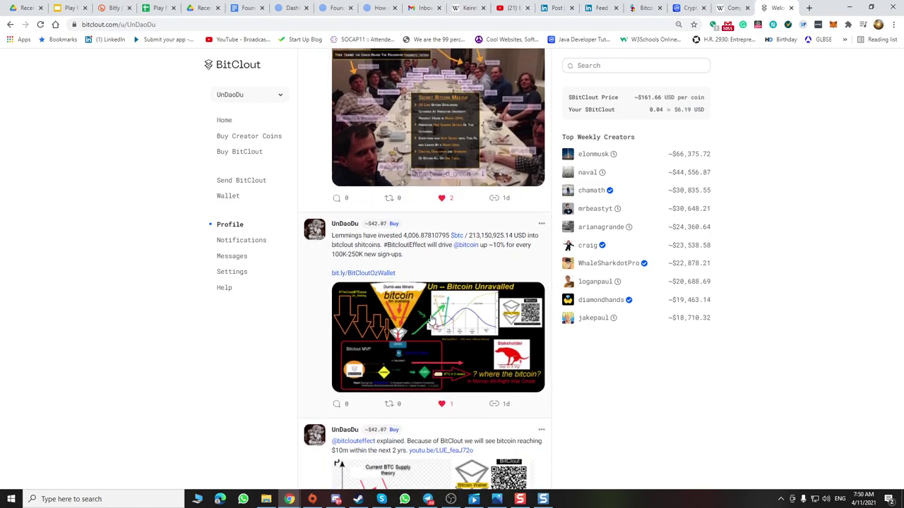
scroll(431, 321, "down", 1)
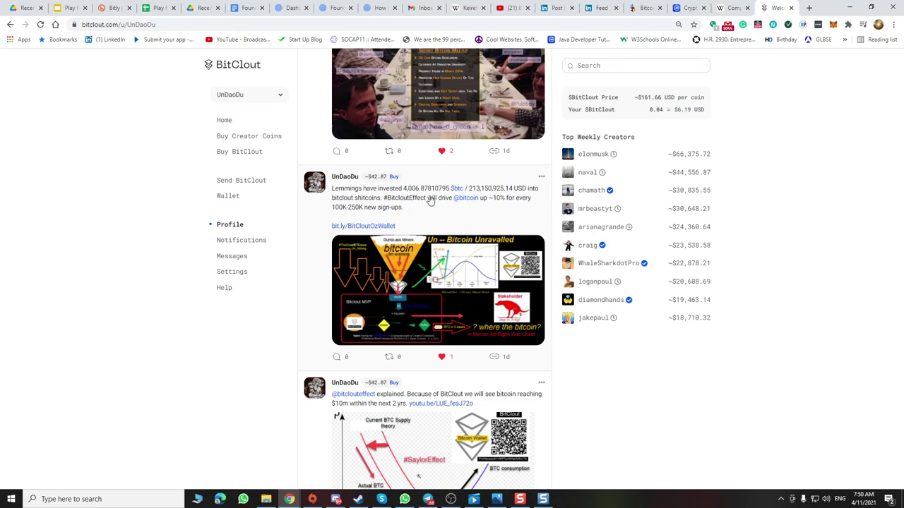
scroll(437, 207, "down", 2)
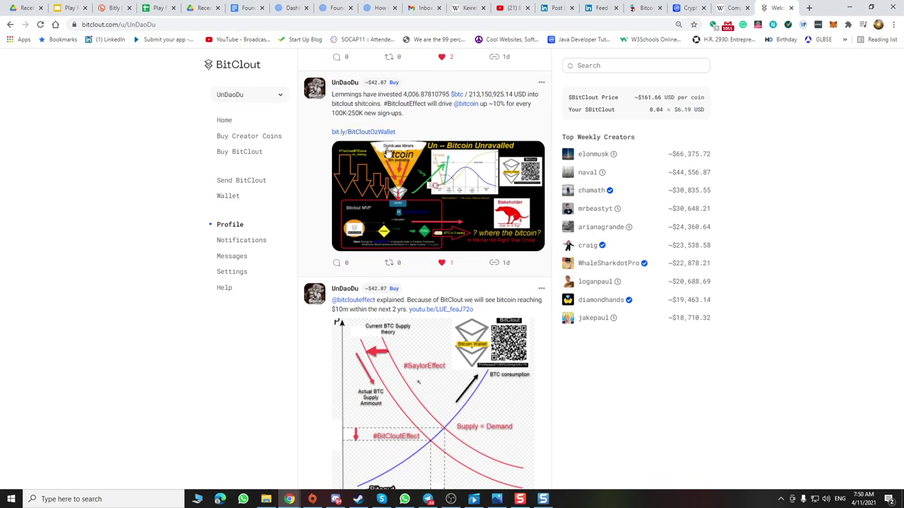
scroll(403, 218, "down", 2)
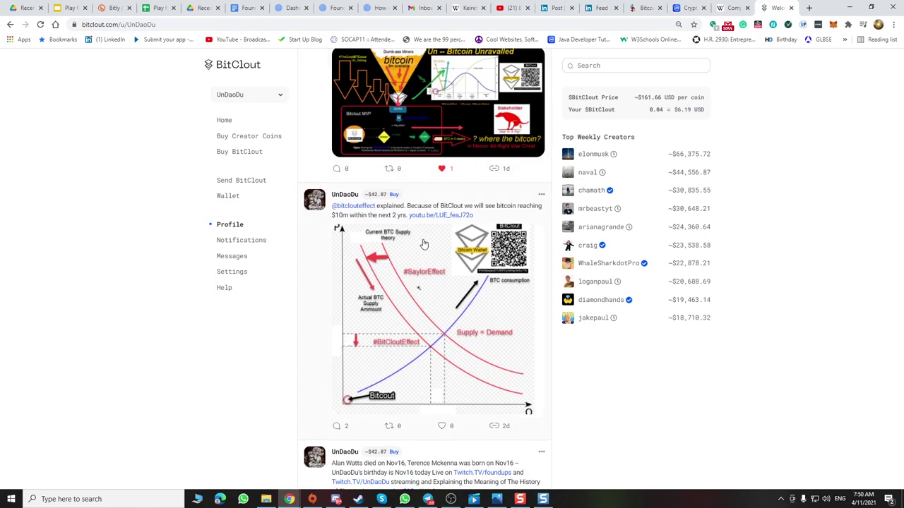
scroll(423, 244, "down", 3)
scroll(424, 243, "down", 1)
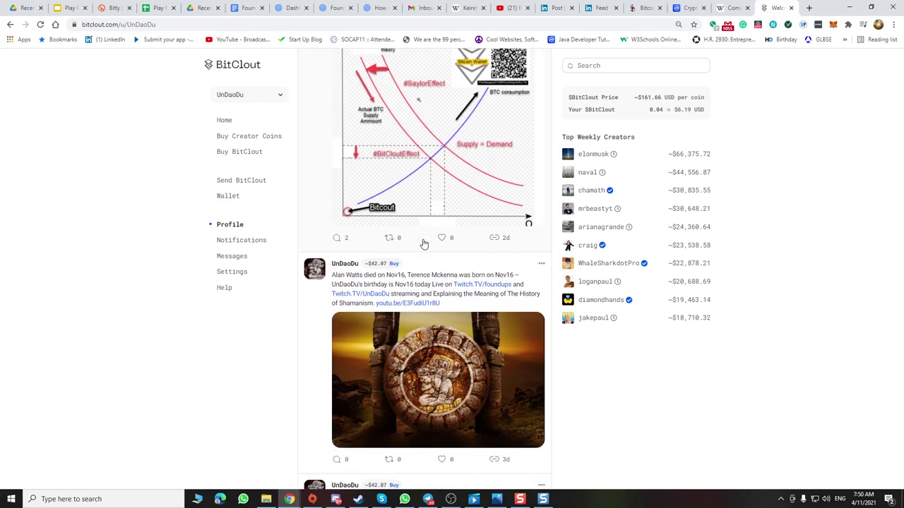
scroll(424, 244, "down", 2)
scroll(423, 243, "down", 1)
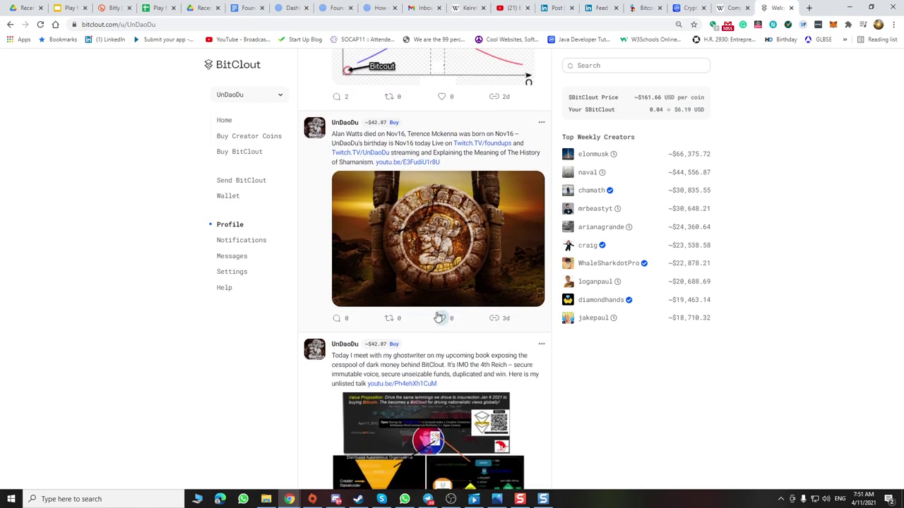
left_click(441, 318)
scroll(457, 232, "up", 3)
left_click(442, 237)
Like the post about meeting the ghostwriter on the upcoming BitClout book.
scroll(439, 265, "down", 6)
scroll(439, 264, "down", 1)
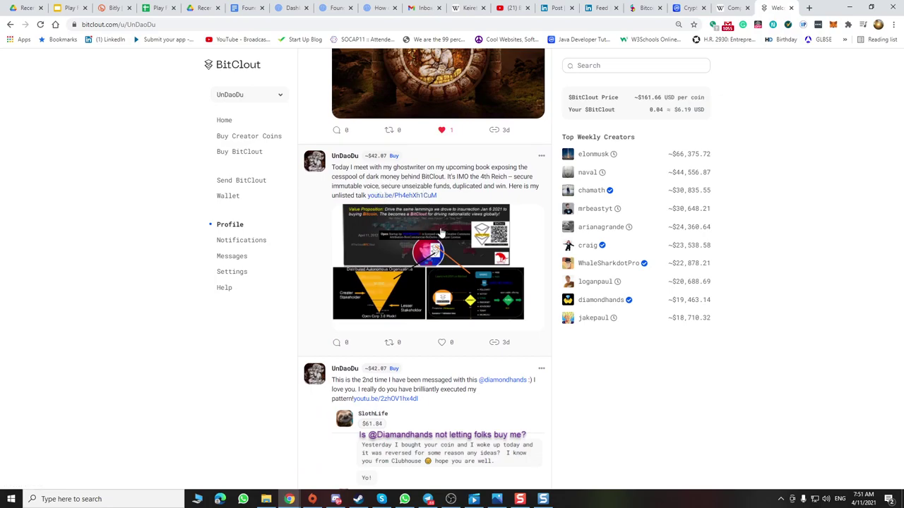
left_click(442, 342)
scroll(448, 348, "down", 4)
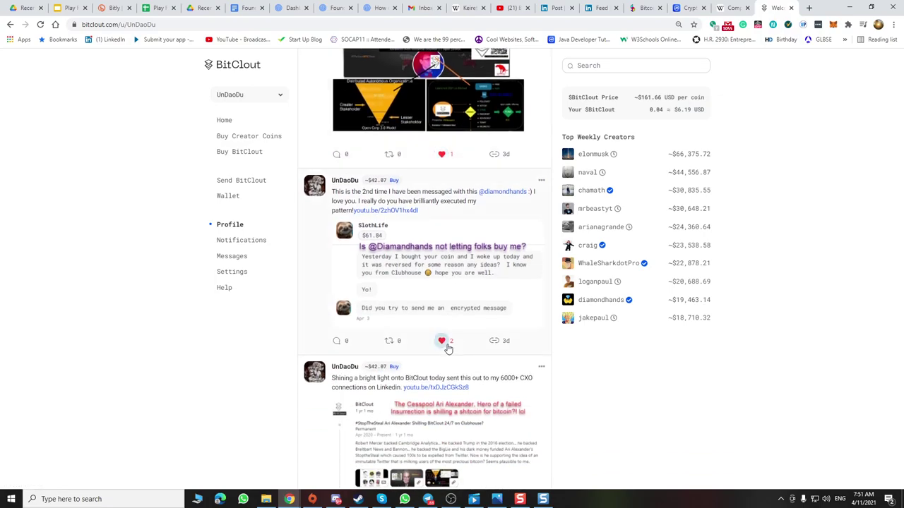
scroll(448, 346, "up", 4)
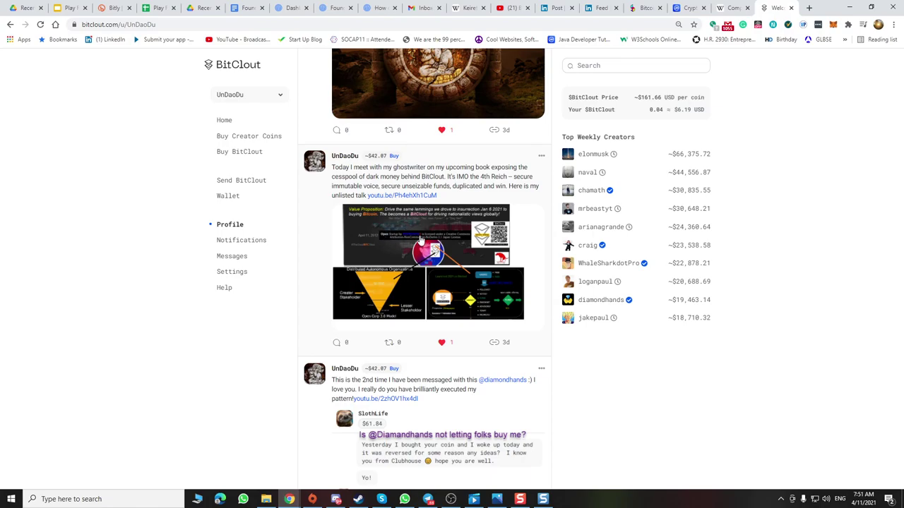
scroll(417, 261, "down", 3)
scroll(422, 269, "down", 1)
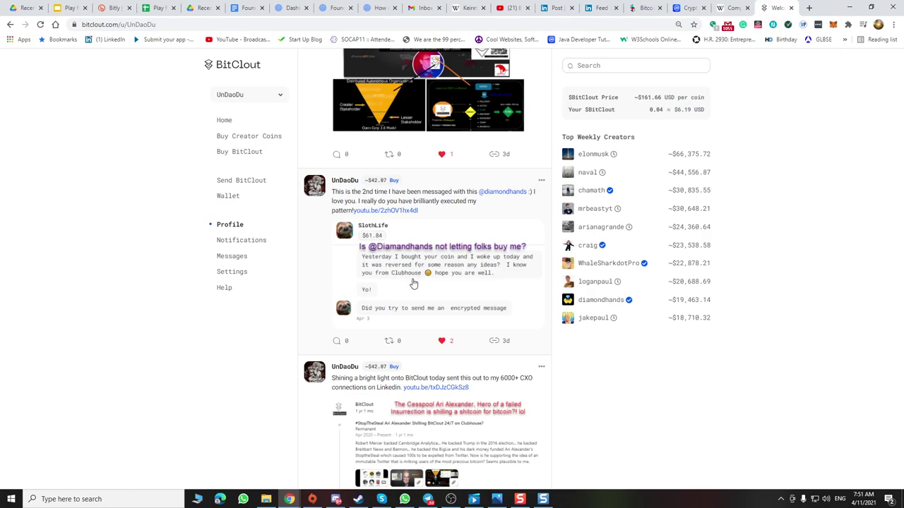
scroll(433, 303, "down", 1)
scroll(433, 304, "down", 2)
scroll(433, 300, "down", 6)
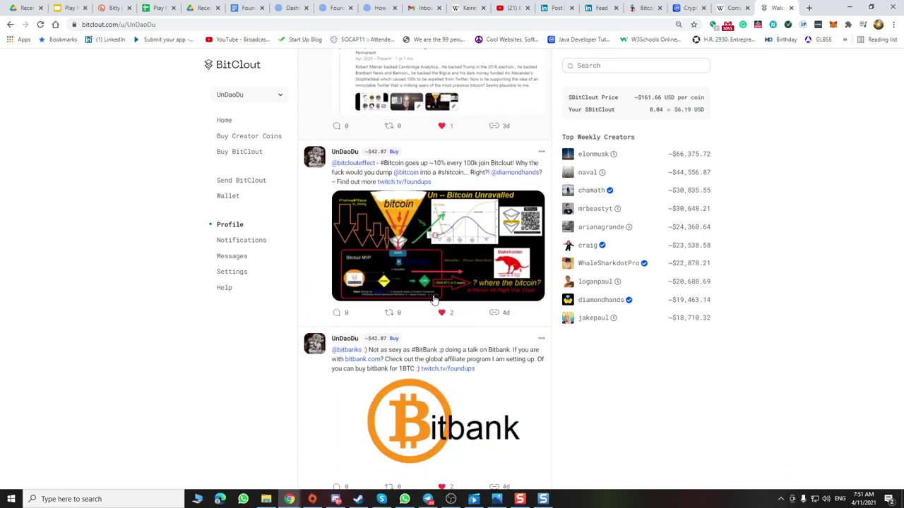
scroll(435, 300, "down", 3)
scroll(434, 300, "down", 5)
scroll(434, 300, "down", 3)
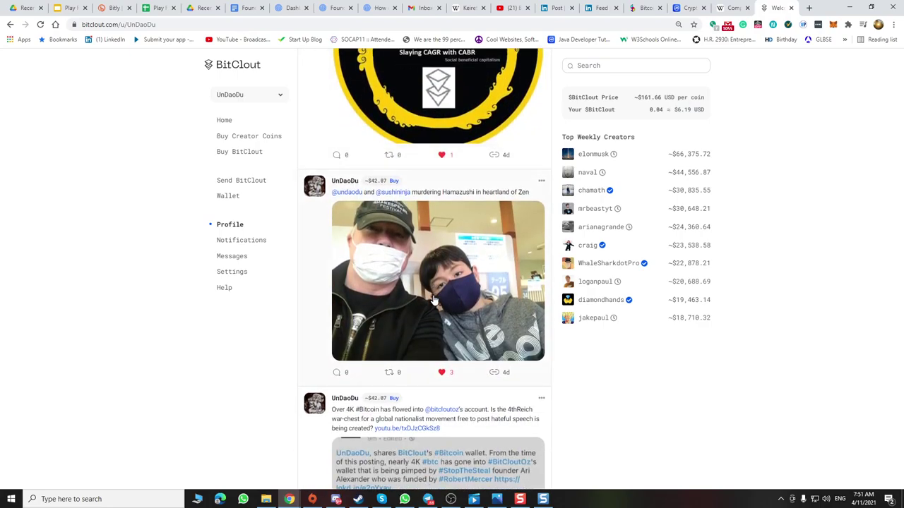
scroll(434, 300, "down", 2)
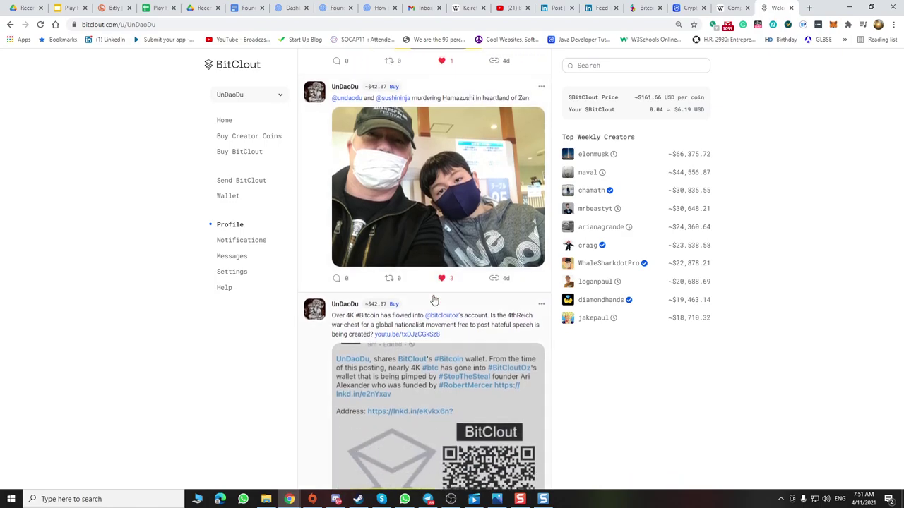
scroll(434, 300, "down", 3)
scroll(434, 300, "down", 4)
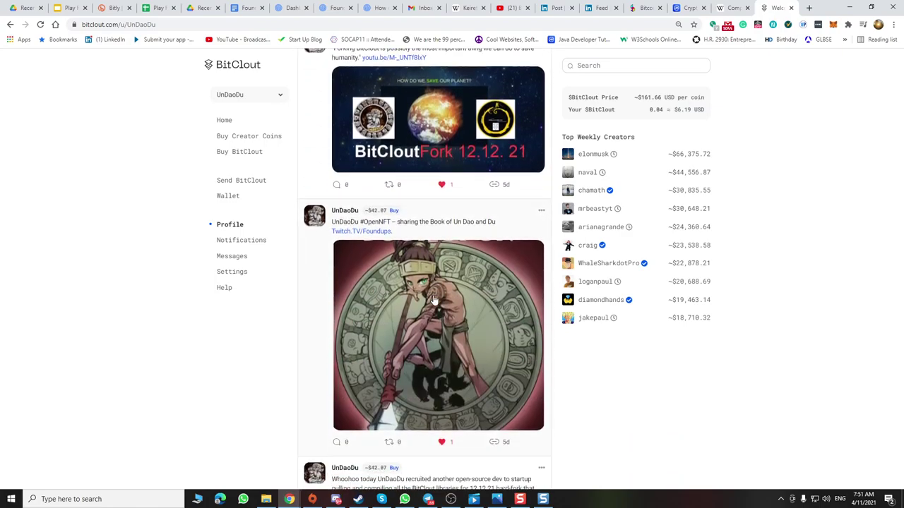
scroll(434, 300, "down", 6)
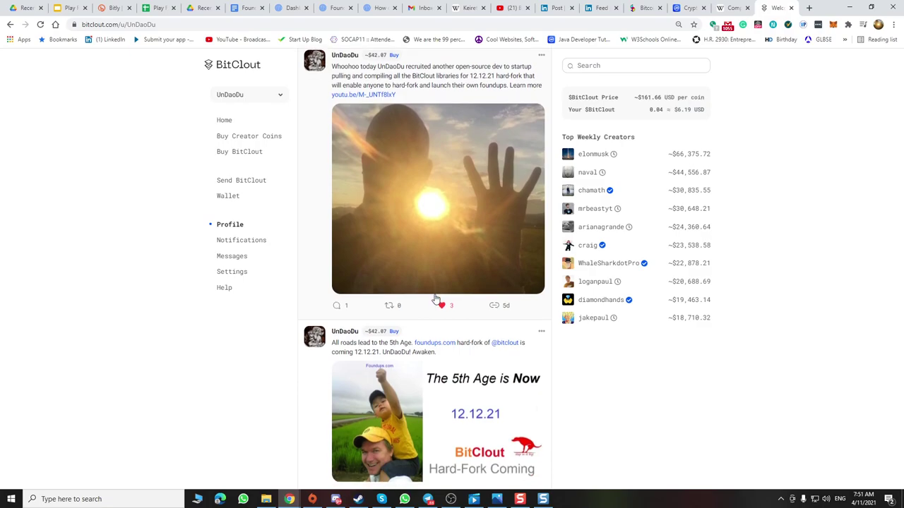
scroll(436, 300, "down", 5)
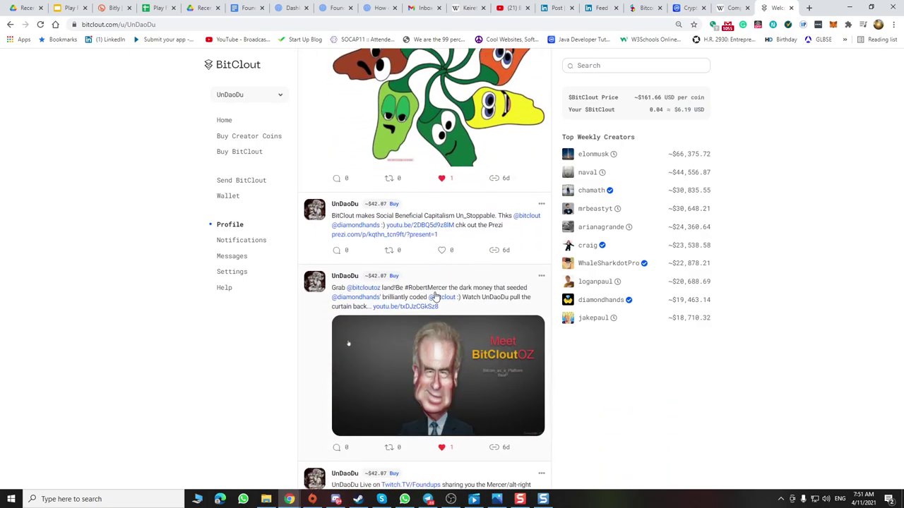
scroll(436, 297, "down", 3)
scroll(436, 297, "up", 10)
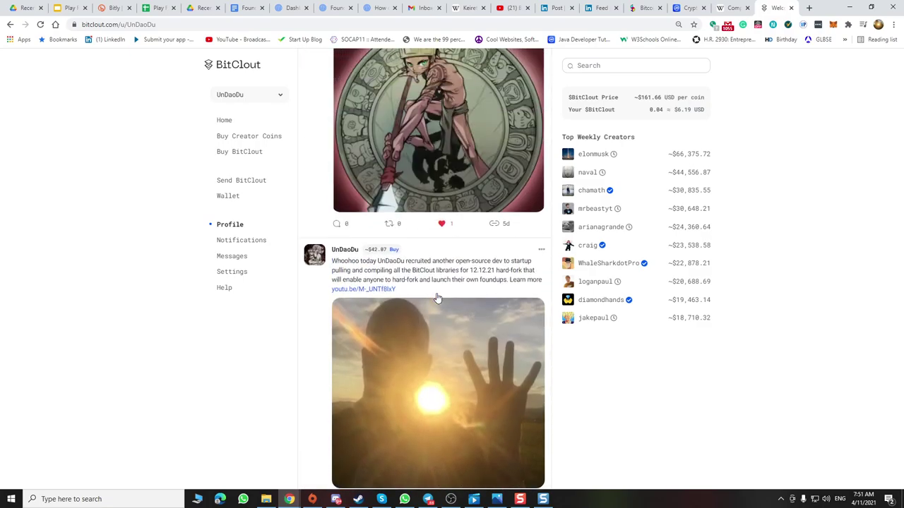
scroll(438, 297, "up", 15)
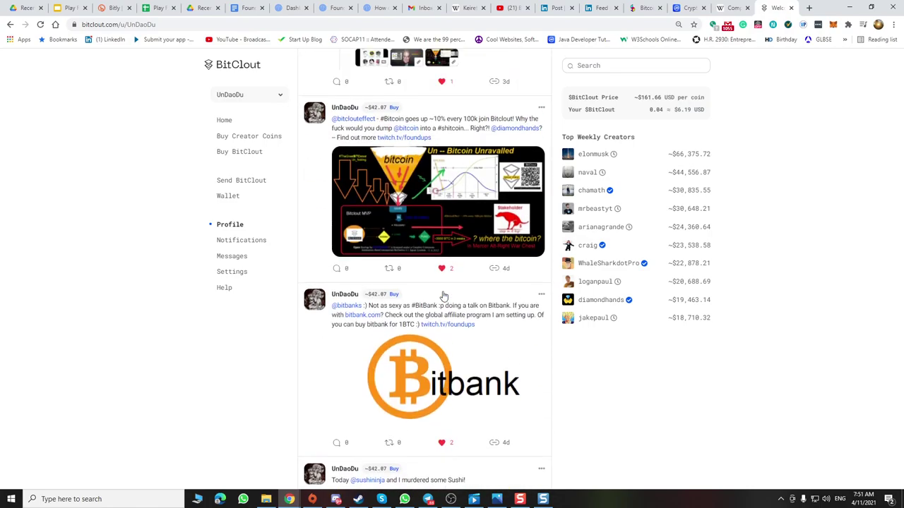
scroll(444, 295, "up", 15)
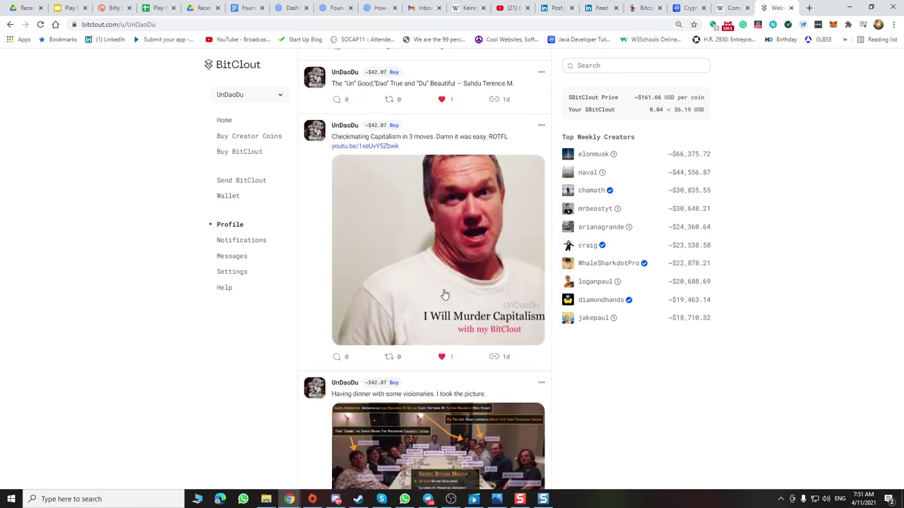
scroll(444, 294, "up", 15)
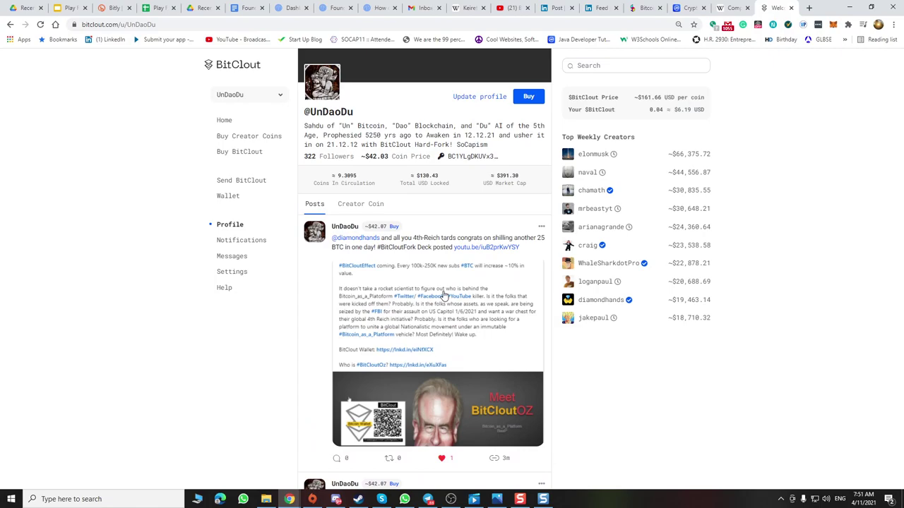
left_click(332, 161)
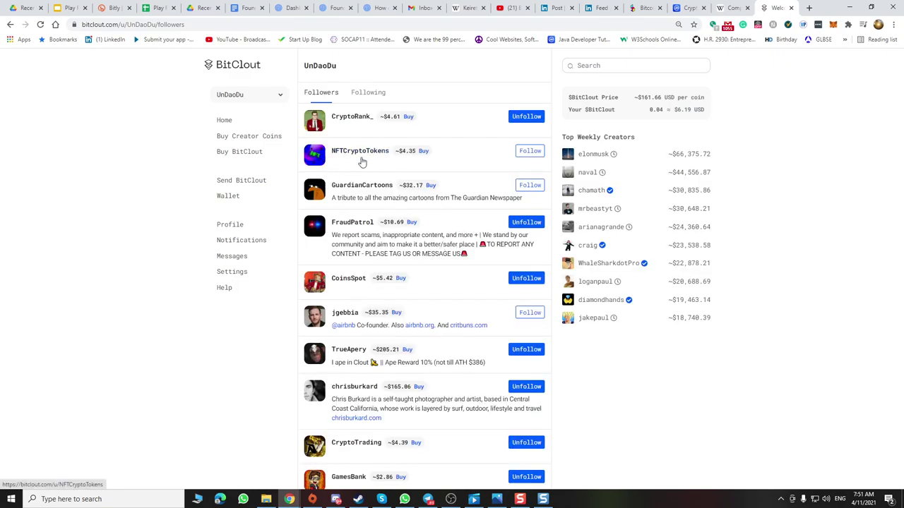
left_click(523, 152)
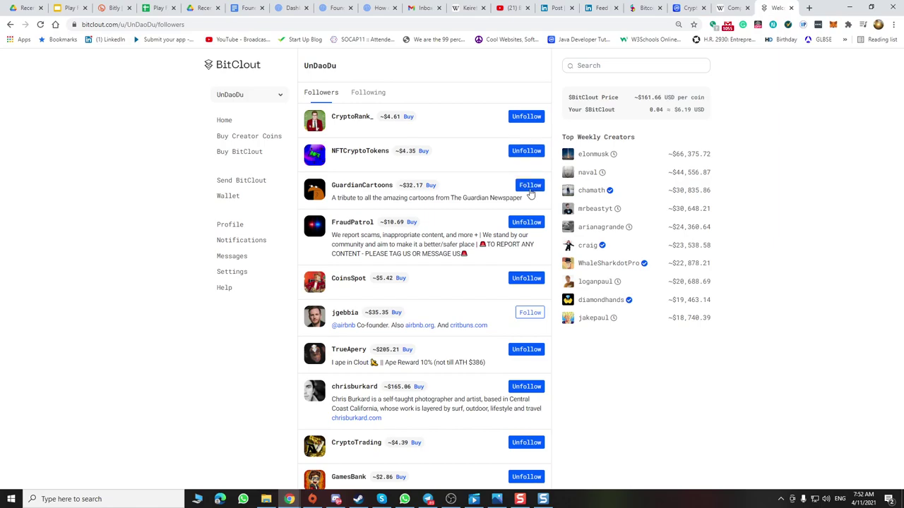
left_click(527, 188)
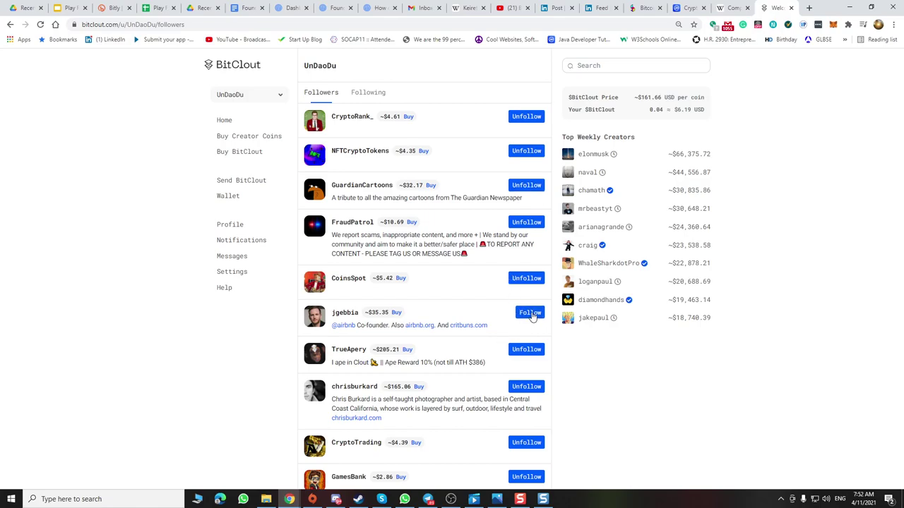
left_click(535, 316)
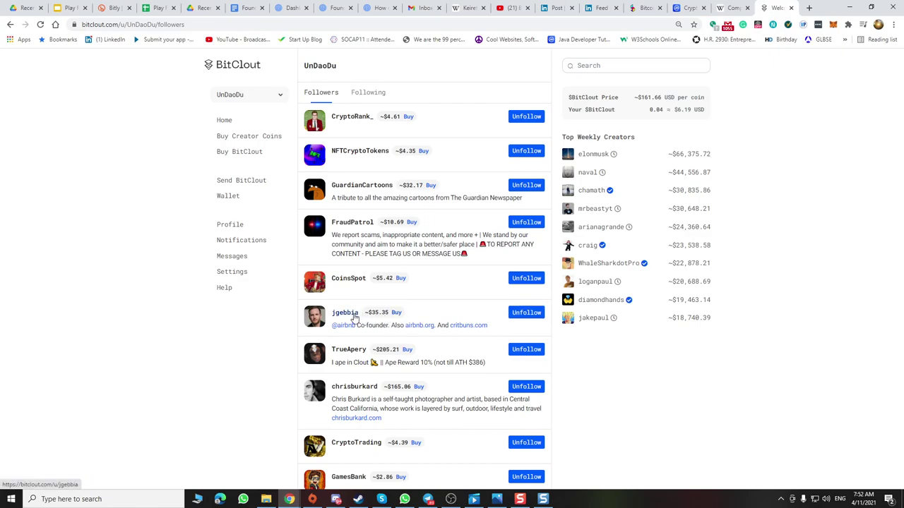
Open the jgebbia profile and capture its header and posts area as a 545 x 431 image with Snagit.
right_click(342, 315)
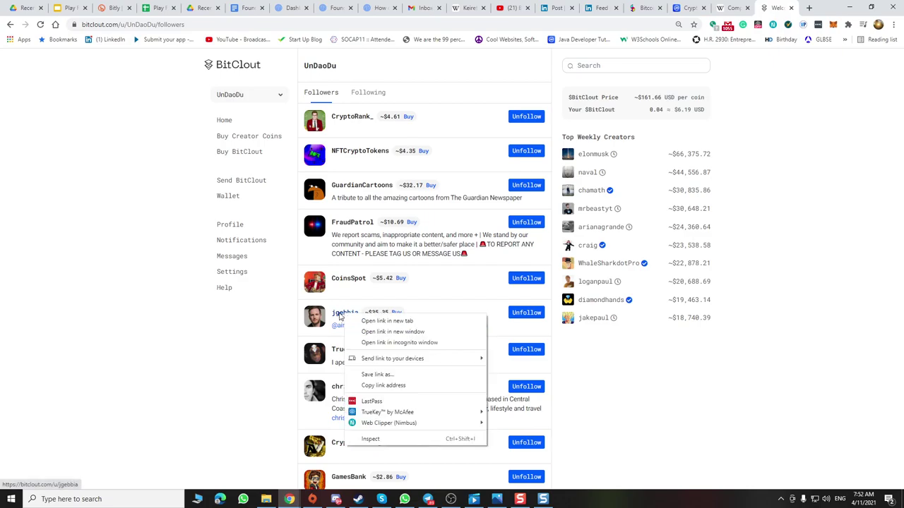
left_click(340, 315)
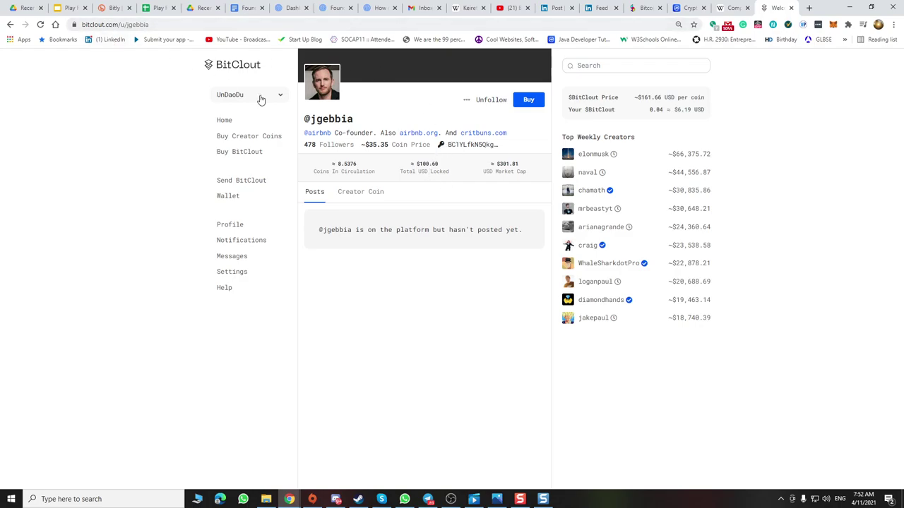
left_click(520, 499)
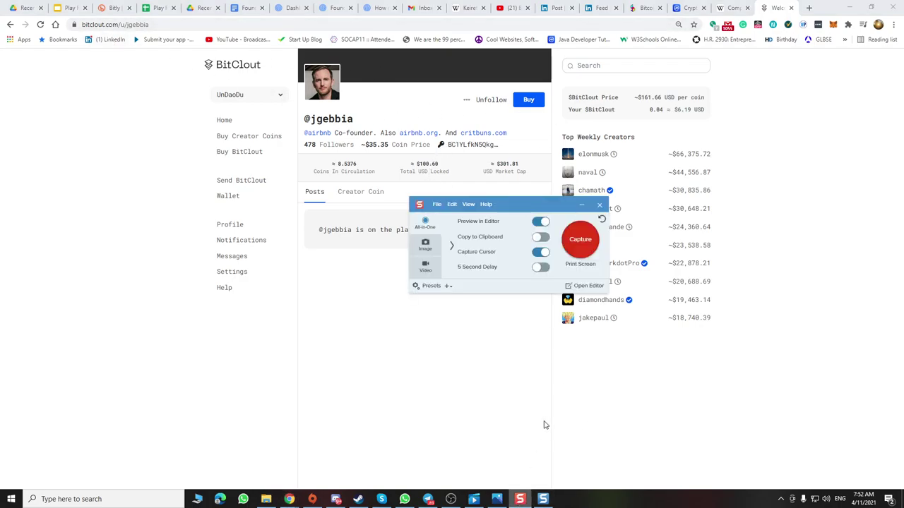
left_click(580, 243)
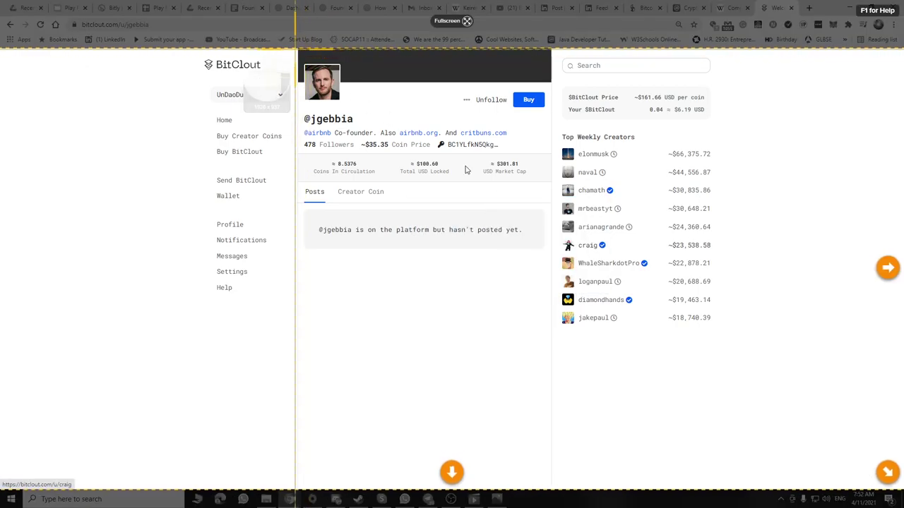
left_click_drag(203, 49, 221, 95)
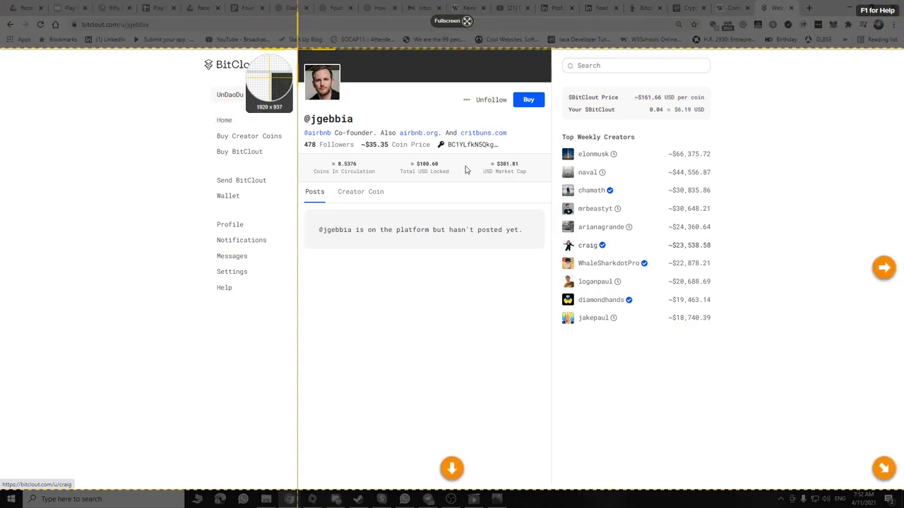
left_click_drag(297, 49, 553, 252)
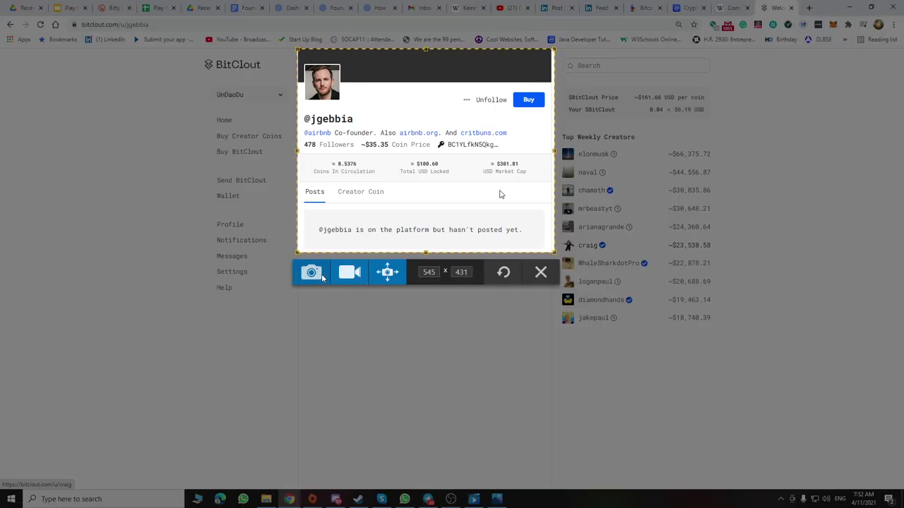
left_click(322, 277)
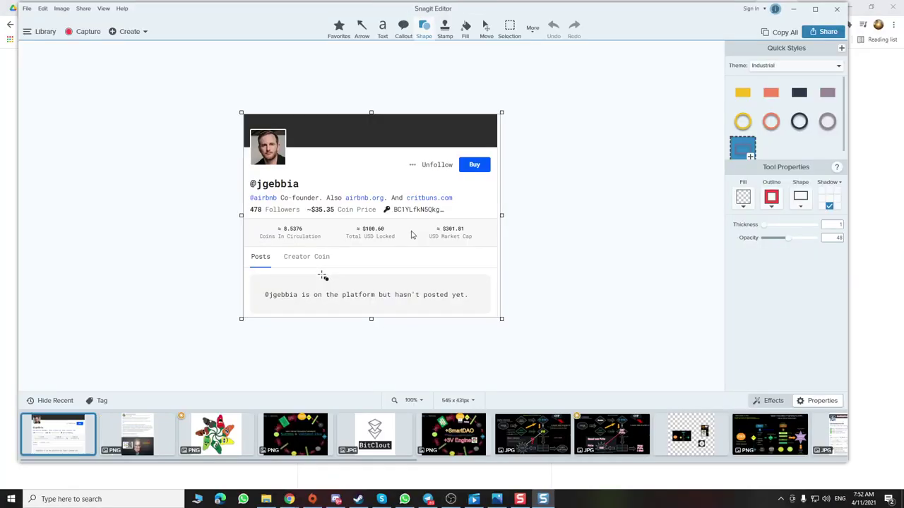
Add the text "Fake Account" to the capture and fit it on one line inside the dark banner.
left_click(382, 27)
left_click_drag(316, 146, 419, 185)
type("Fake")
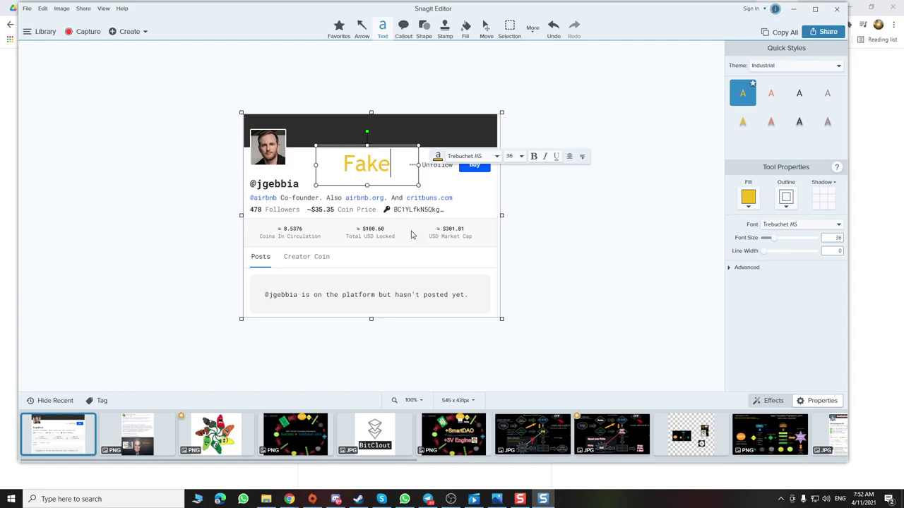
type(" Acc")
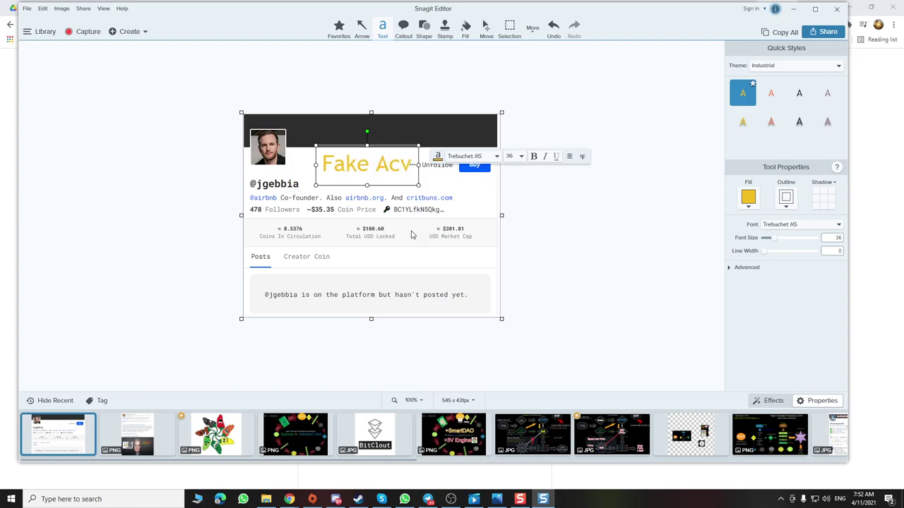
type("ount")
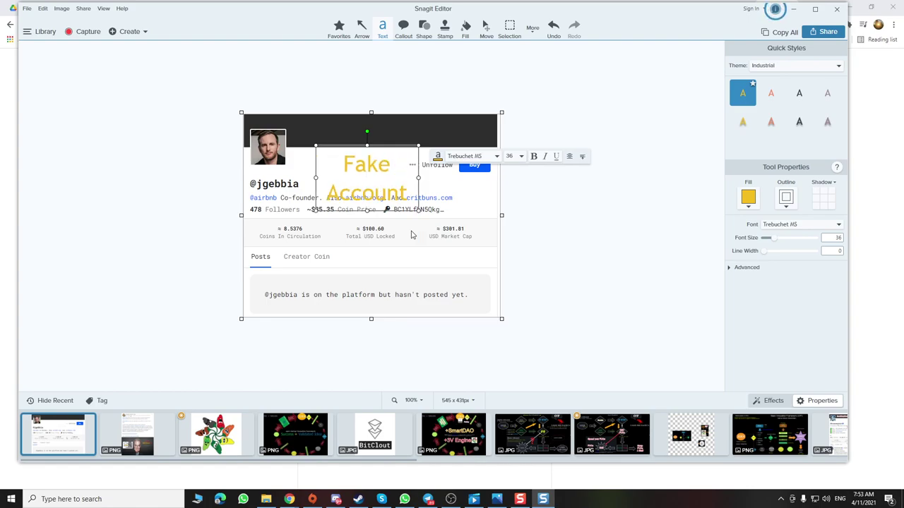
left_click_drag(417, 177, 477, 177)
left_click_drag(403, 146, 388, 114)
left_click_drag(384, 180, 384, 150)
left_click(387, 170)
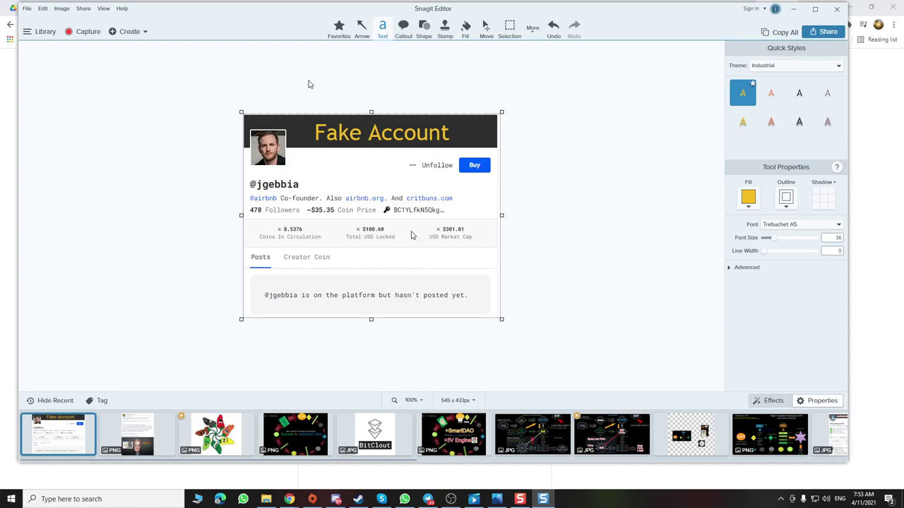
Copy the profile's public key from the BitClout page and paste it into a new text box on the Snagit capture.
left_click_drag(734, 8, 605, 186)
left_click(666, 180)
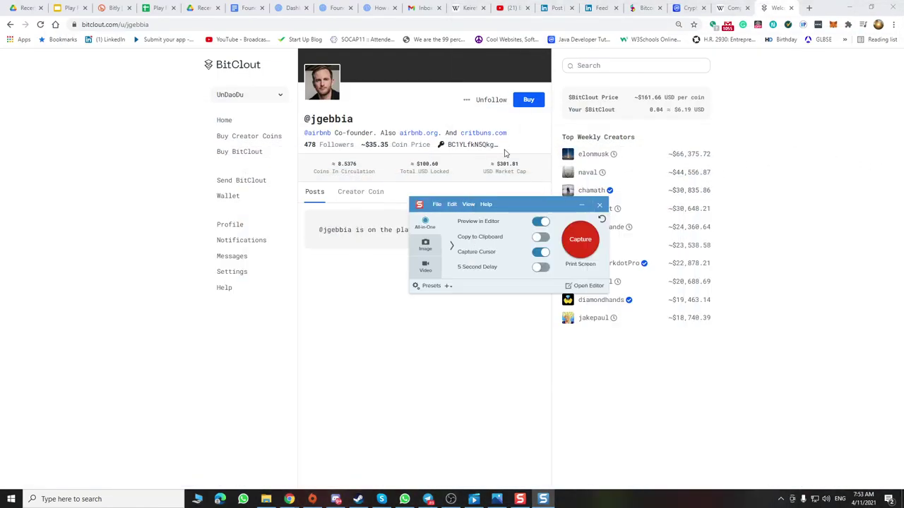
left_click(477, 146)
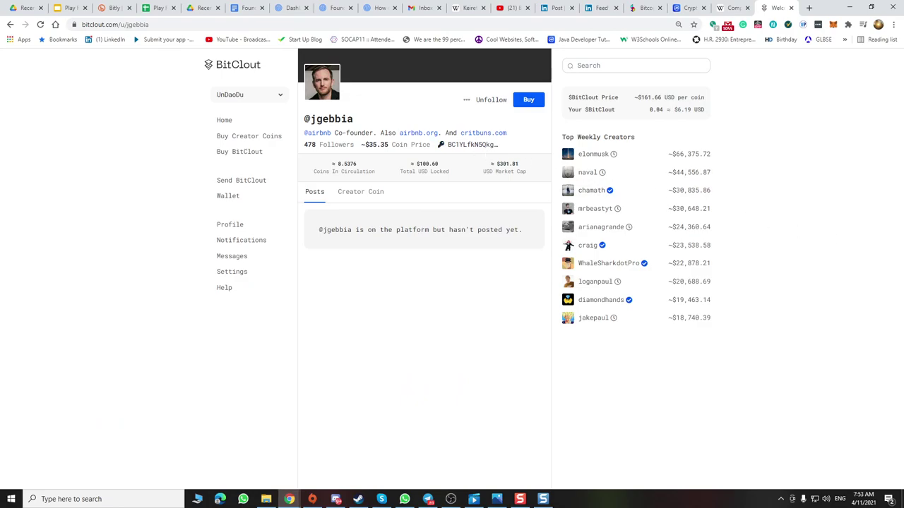
key("alt+Tab")
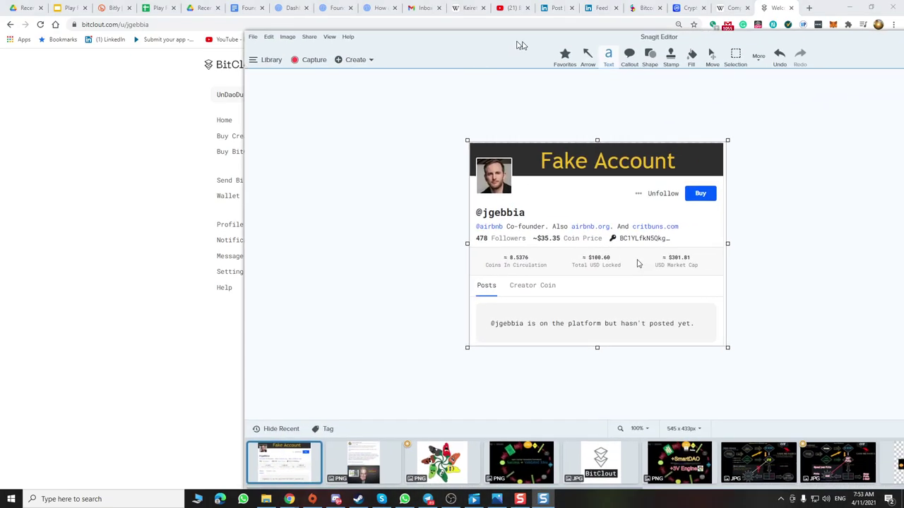
left_click(399, 138)
key("Escape")
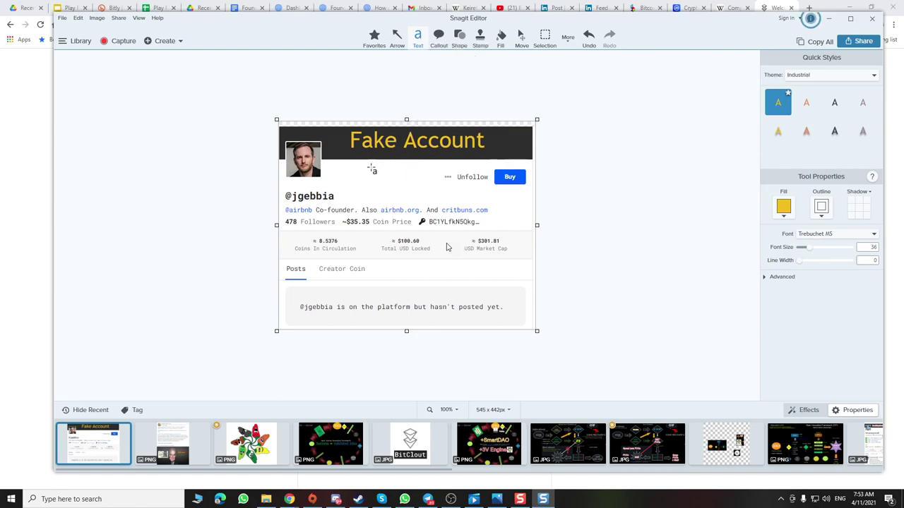
mouse_move(349, 158)
left_mouse_down()
mouse_move(434, 220)
mouse_move(513, 225)
left_mouse_up()
key("ctrl+z")
type("BC1YLfkN5QkgGzU4VgdkBzvAorhWAsi8yqW3KrKoD2BSDsEw8SWojE5")
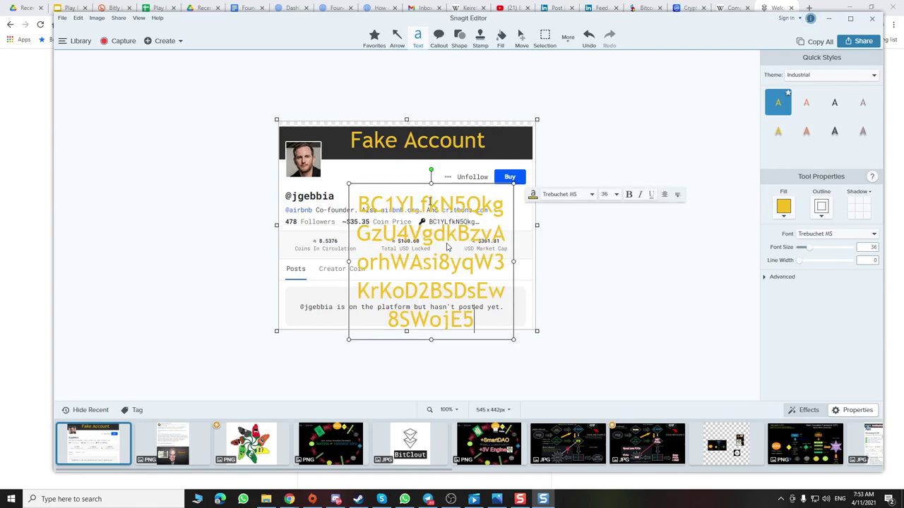
Apply the dark shadowed text style to the pasted key, set its font size to 6 and shrink its box to one line.
left_click_drag(473, 321, 364, 182)
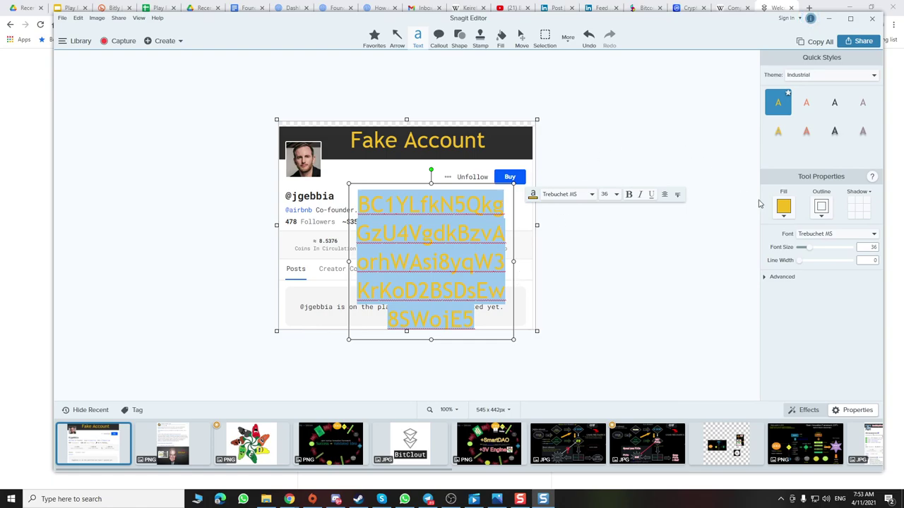
left_click(834, 131)
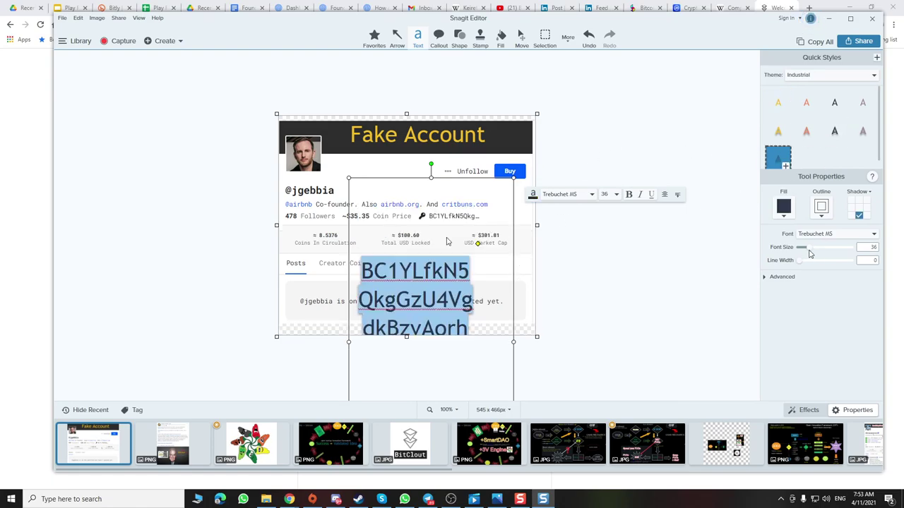
left_click_drag(810, 254, 801, 252)
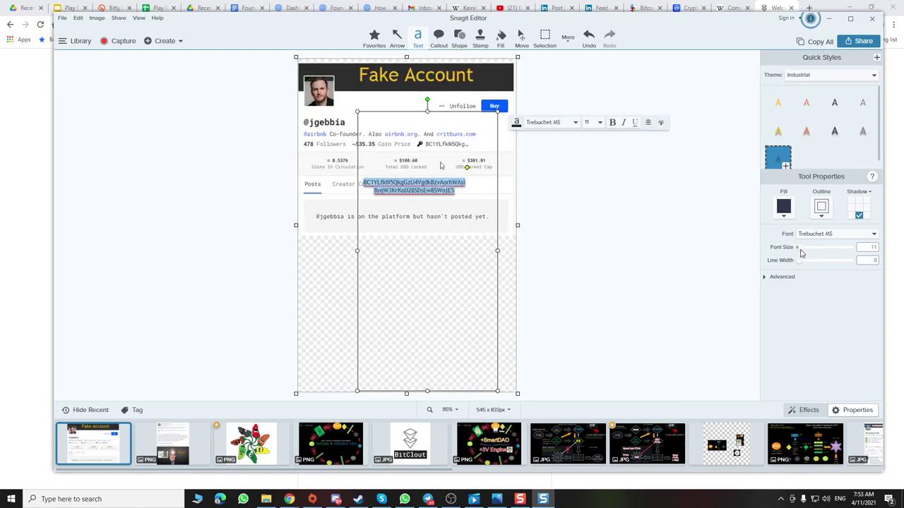
left_click_drag(800, 254, 794, 258)
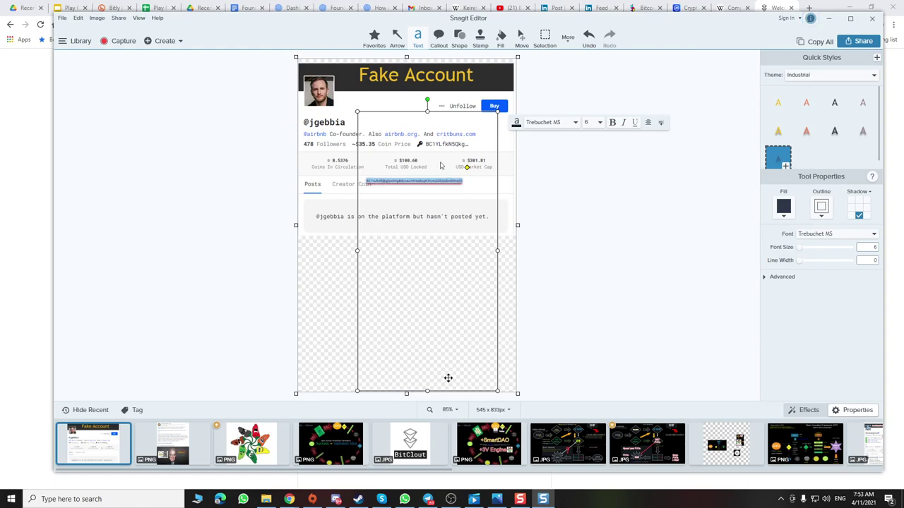
left_click_drag(427, 391, 429, 136)
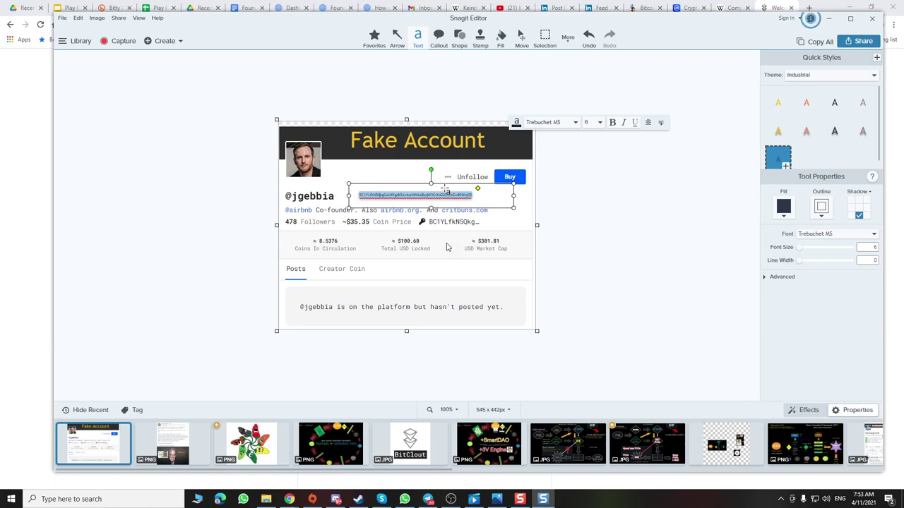
Move the key text into the dark banner beneath "Fake Account" and fill it white.
left_click_drag(444, 190, 447, 146)
double_click(447, 153)
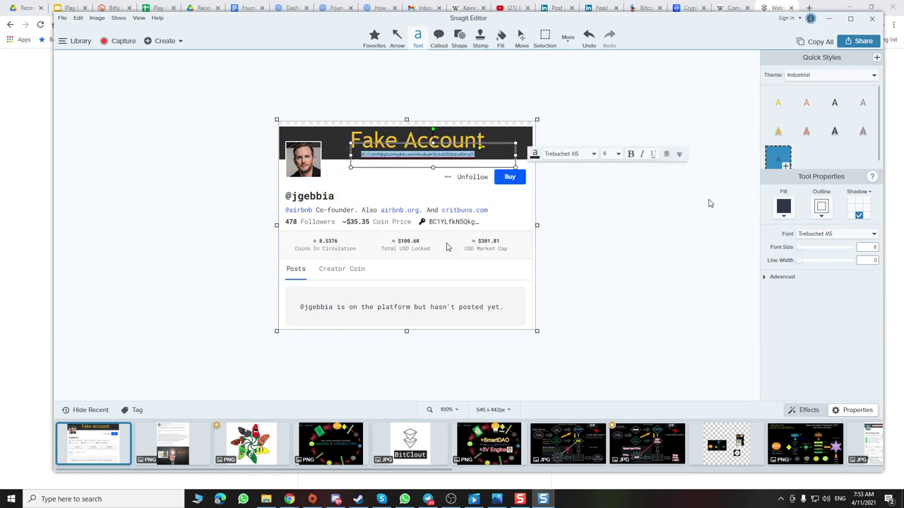
left_click(783, 206)
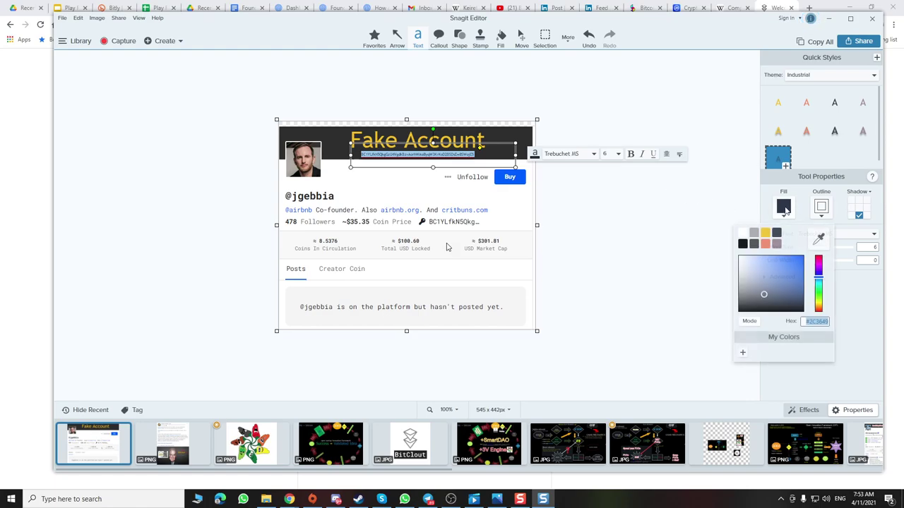
left_click(742, 237)
left_click(614, 241)
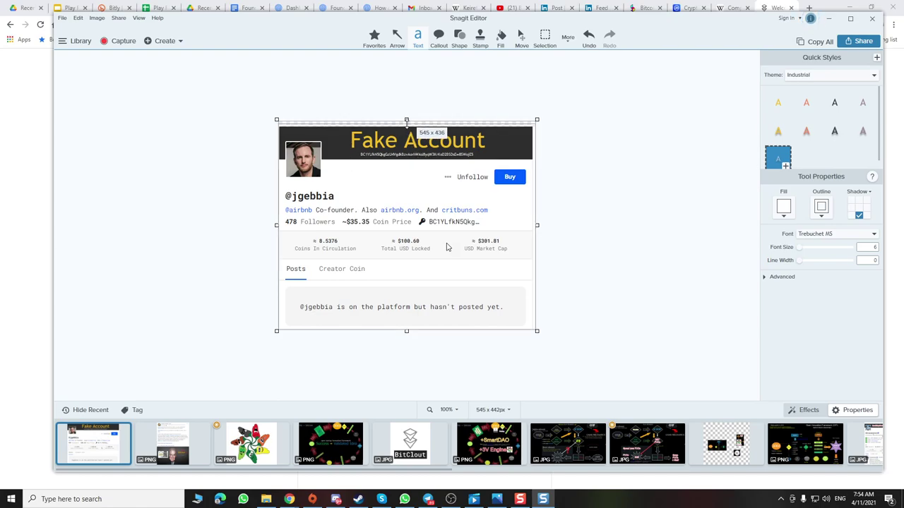
Trim the empty strip above the banner and save the capture as 2021-04-11_7-52-50.png in the BitClout pictures folder.
left_click(407, 125)
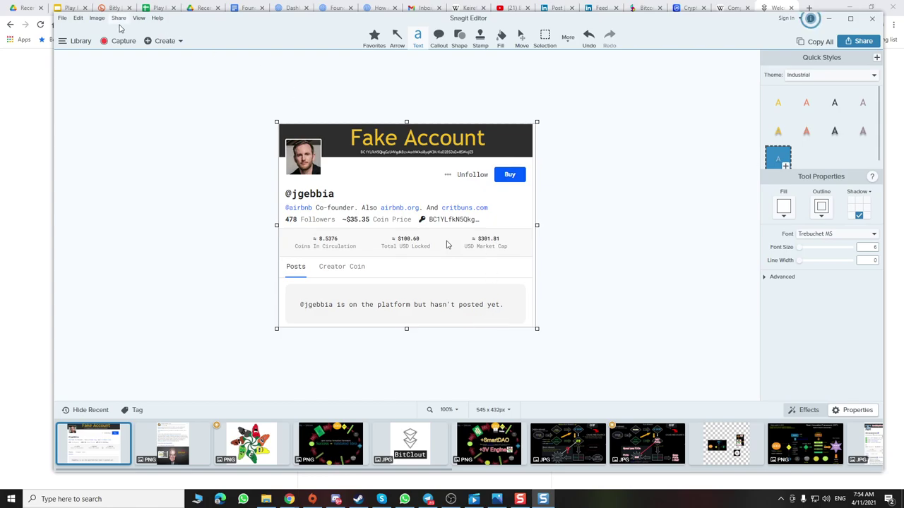
left_click(62, 18)
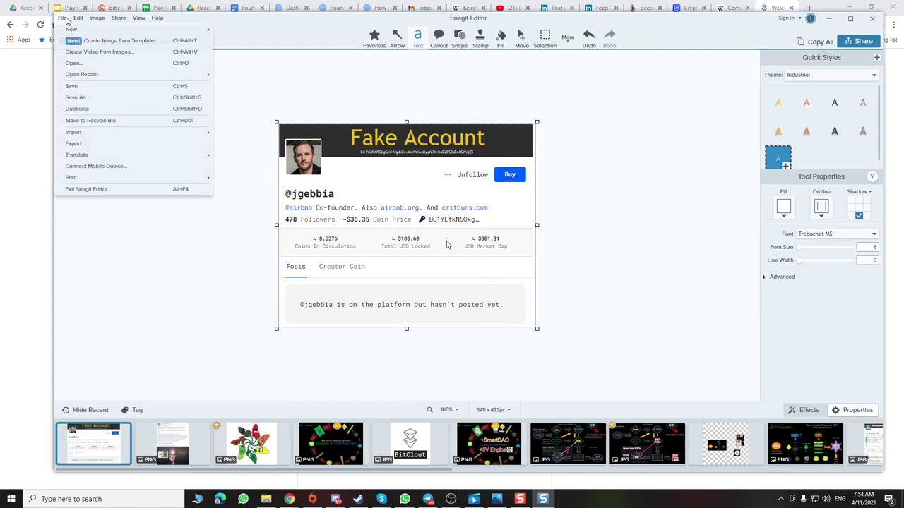
left_click(78, 97)
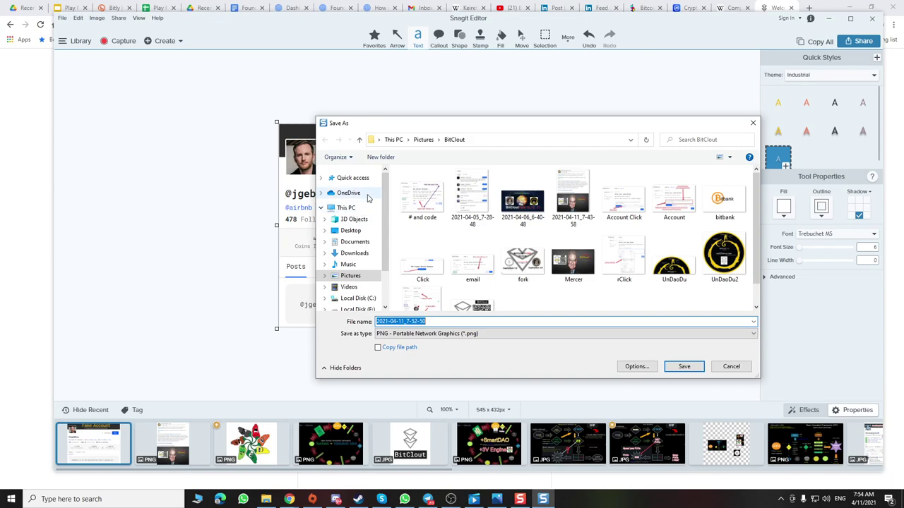
left_click(358, 281)
double_click(464, 201)
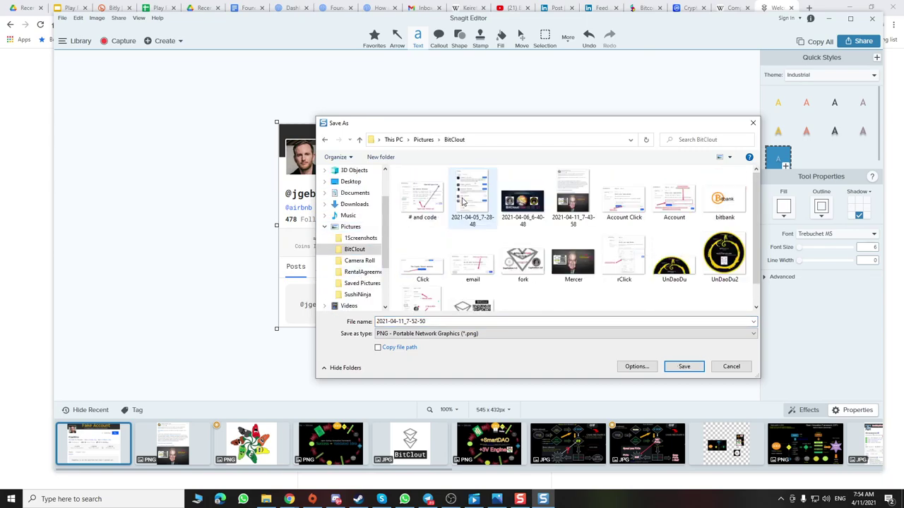
left_click(684, 366)
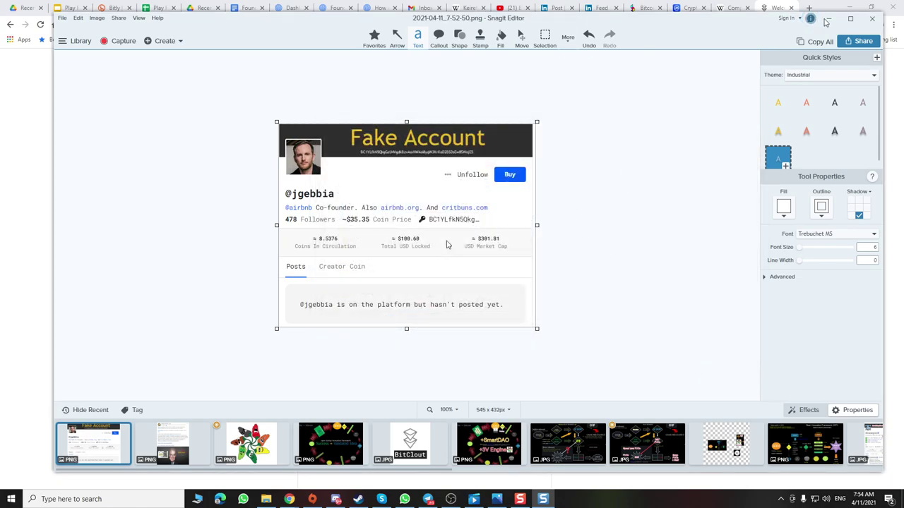
left_click(831, 22)
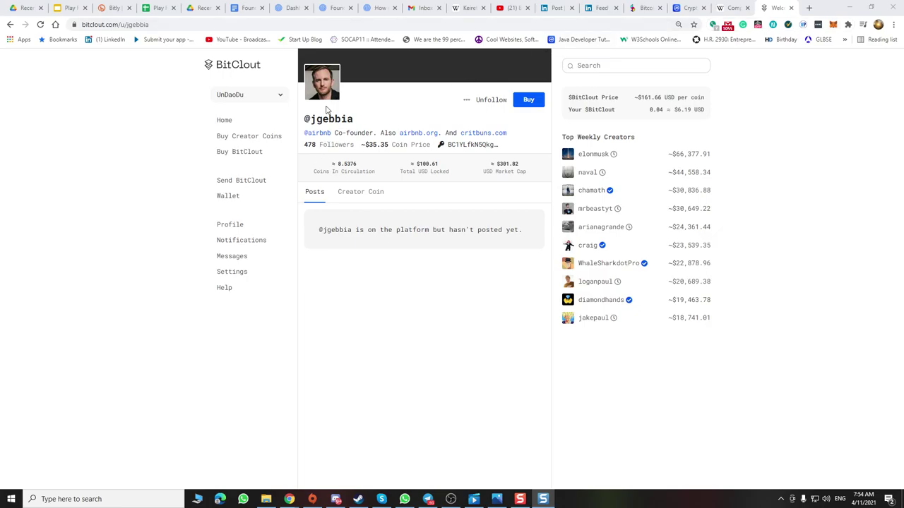
left_click(546, 13)
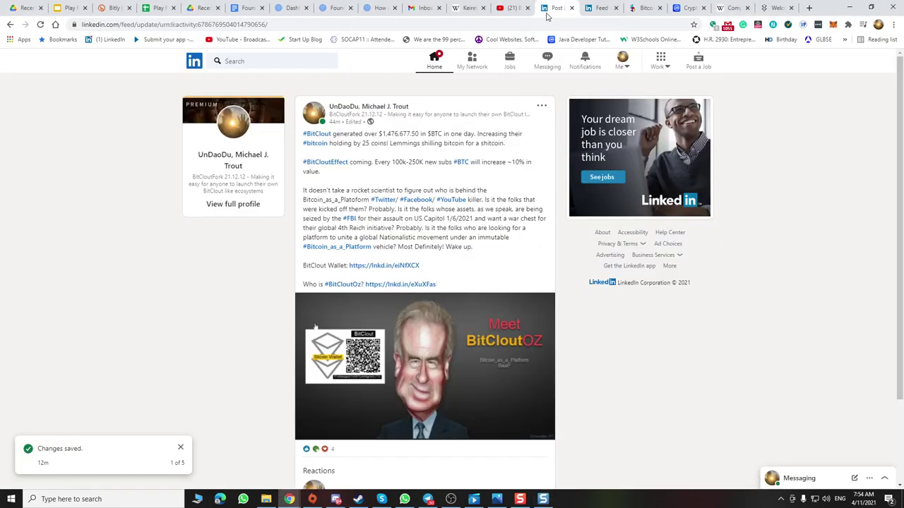
left_click(236, 130)
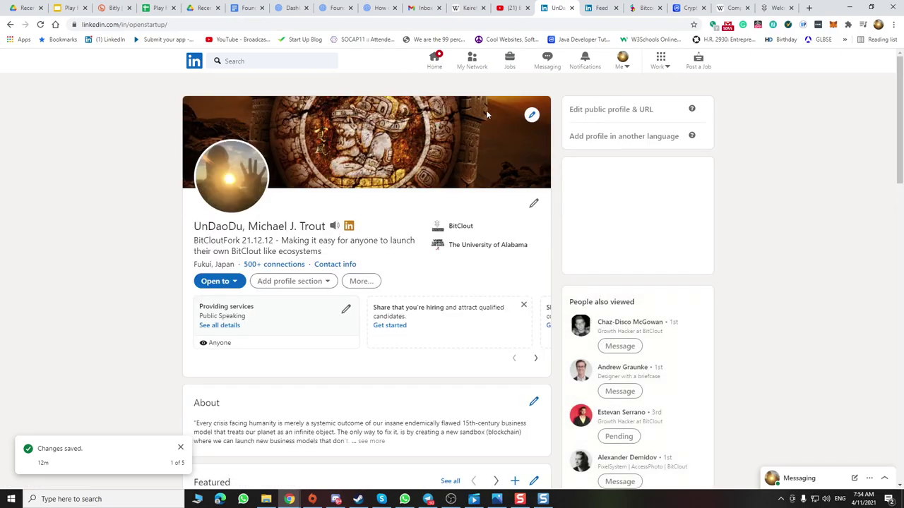
left_click(434, 67)
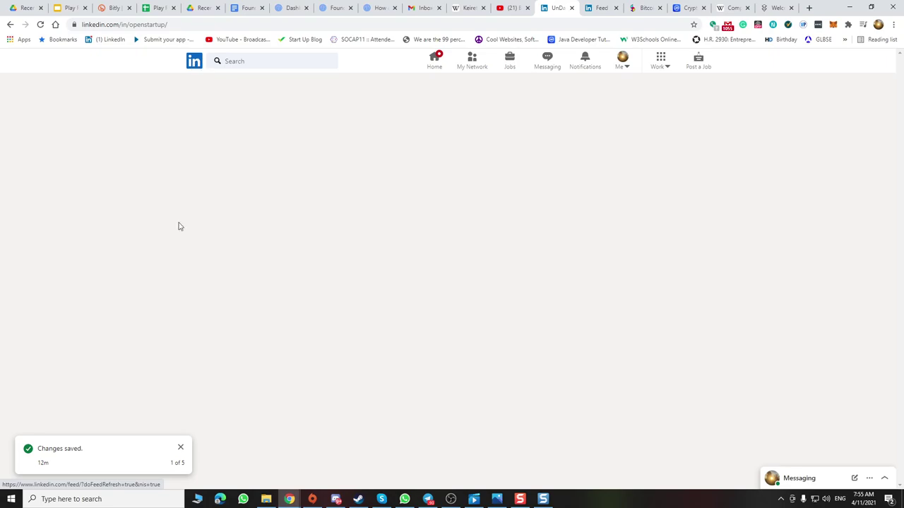
left_click(181, 448)
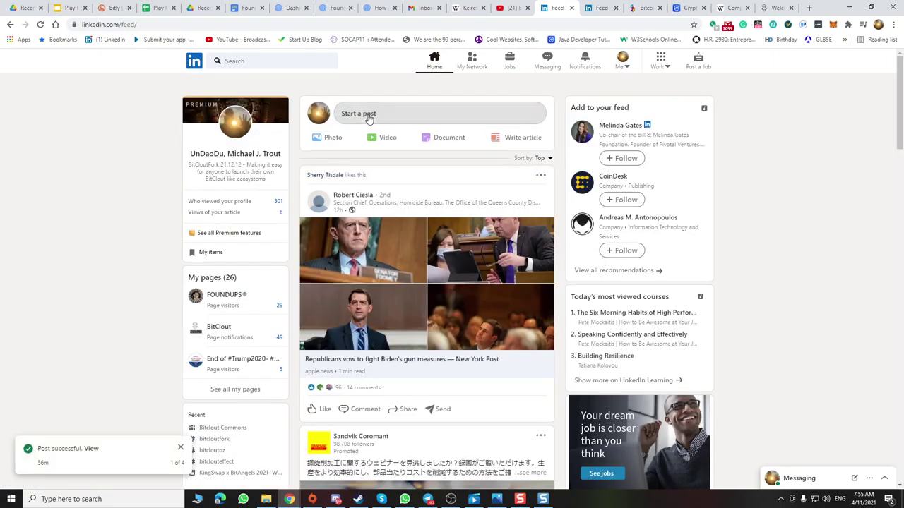
left_click(363, 115)
left_click(496, 110)
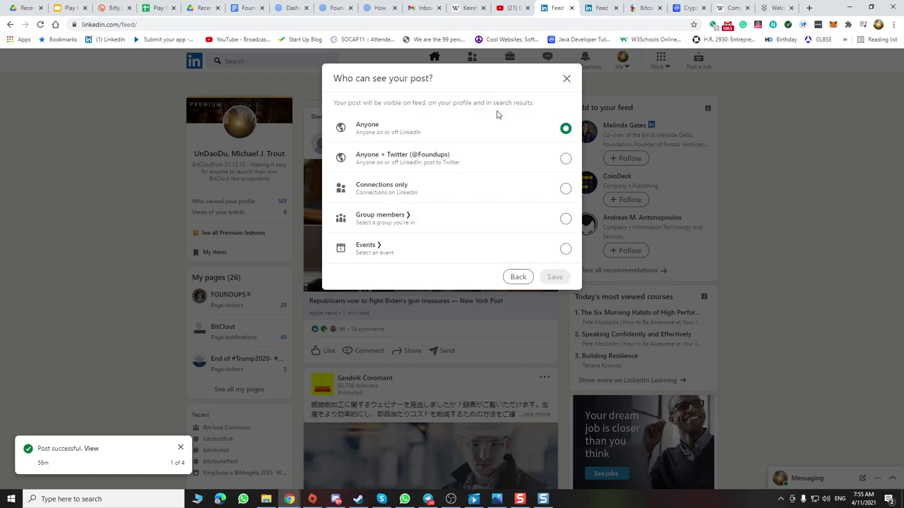
left_click(473, 154)
left_click(554, 277)
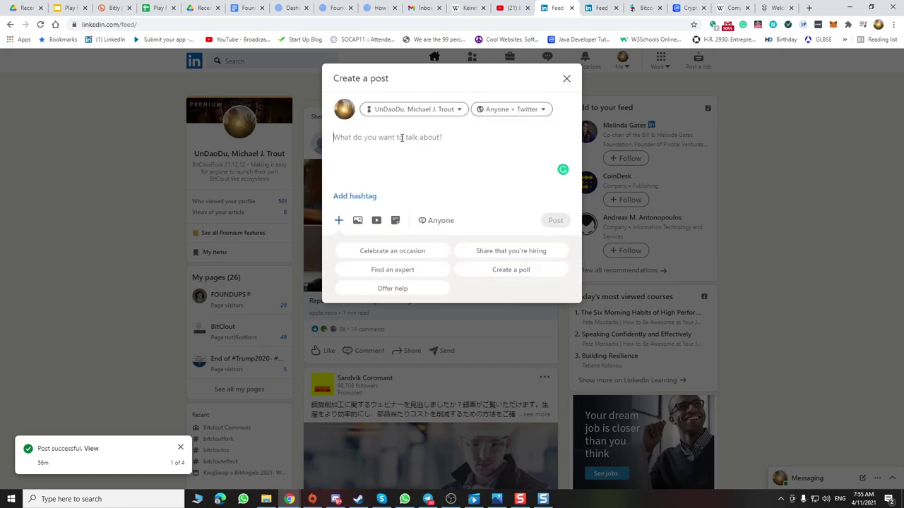
Tag the Airbnb company at the start of the post and put an "@" in front of the tag.
type("@A")
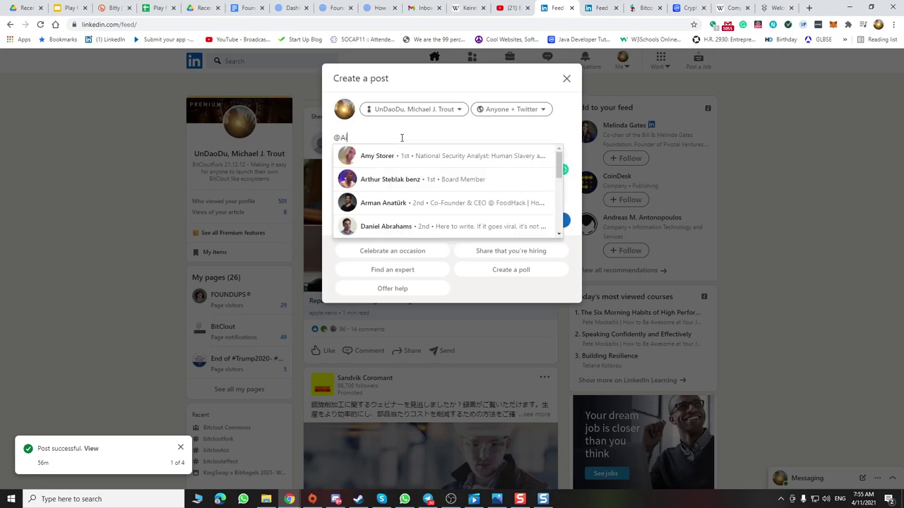
type("ir")
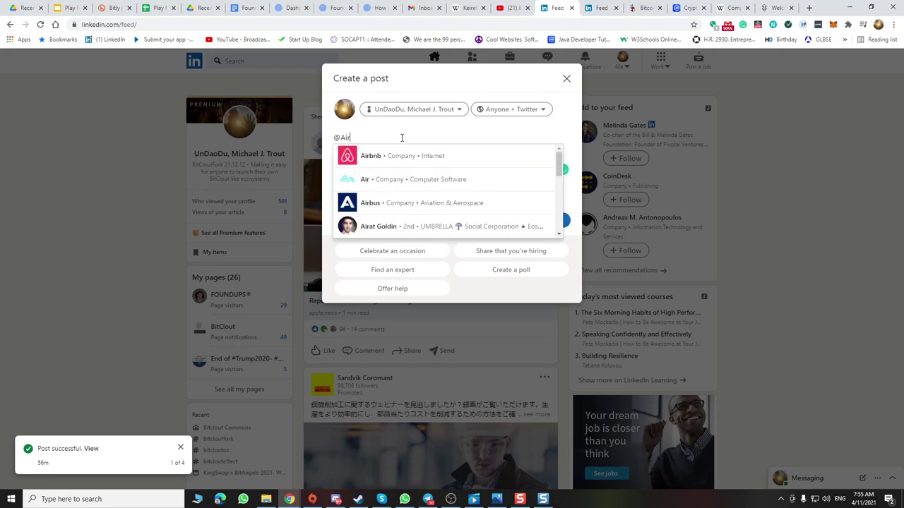
left_click(397, 153)
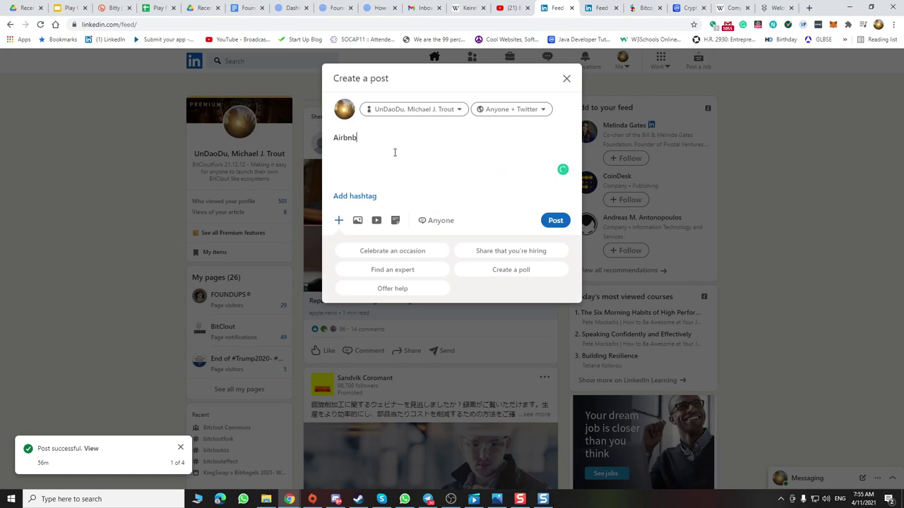
left_click(336, 141)
type("@")
Attach the annotated capture 2021-04-11_7-52-50 from the BitClout pictures folder to the post.
left_click(357, 220)
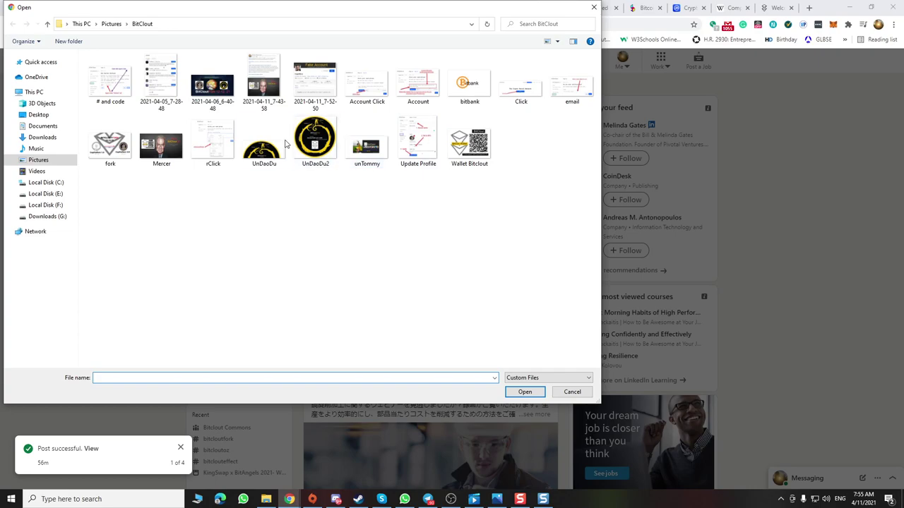
double_click(315, 83)
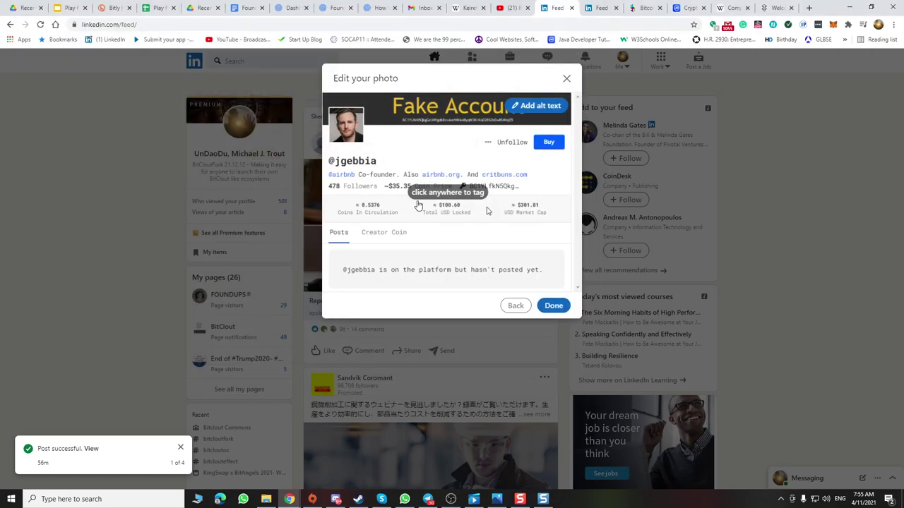
left_click(553, 306)
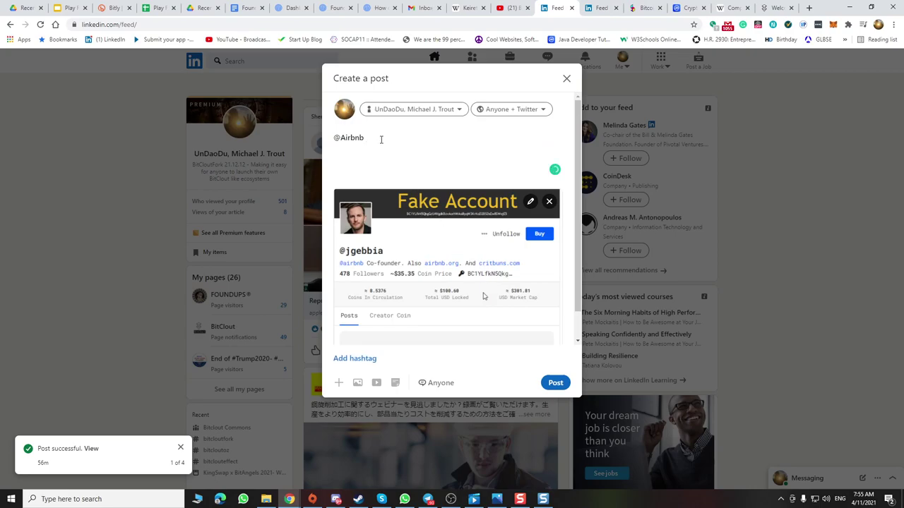
type("founder @je")
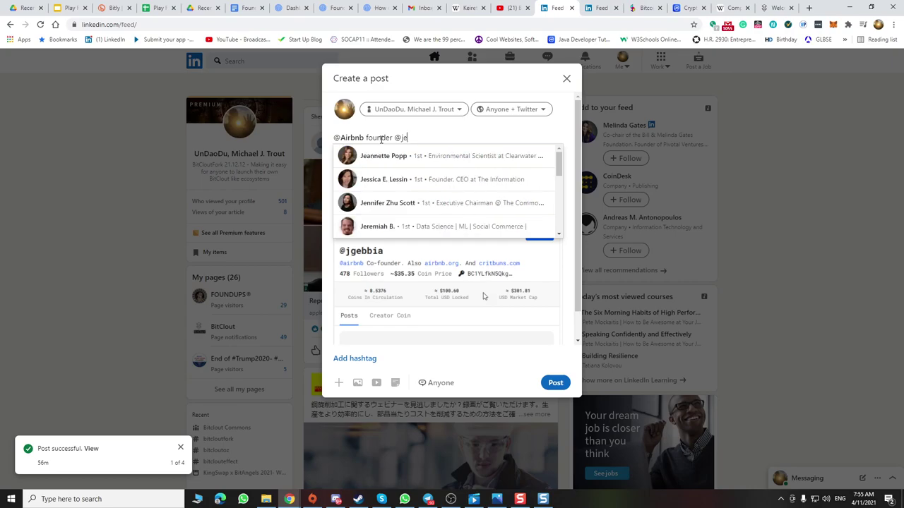
type("bbia")
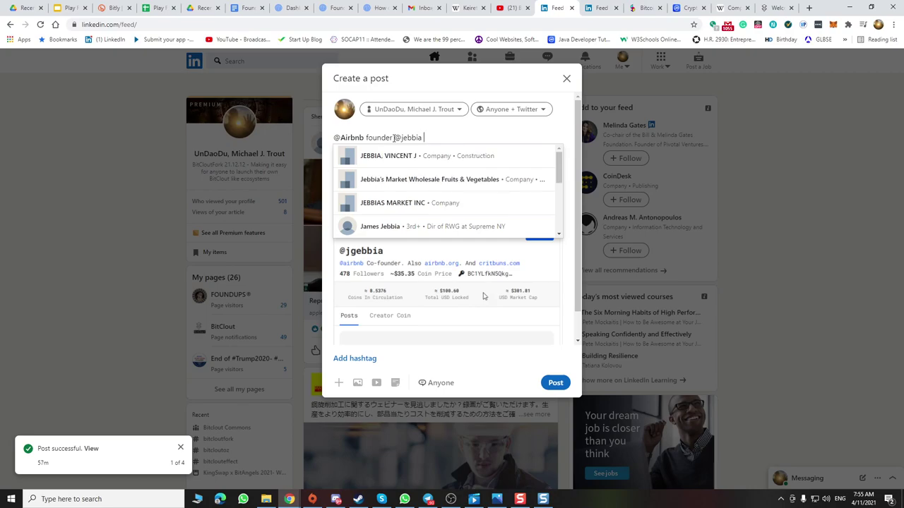
left_click_drag(408, 137, 403, 138)
type("gebbia")
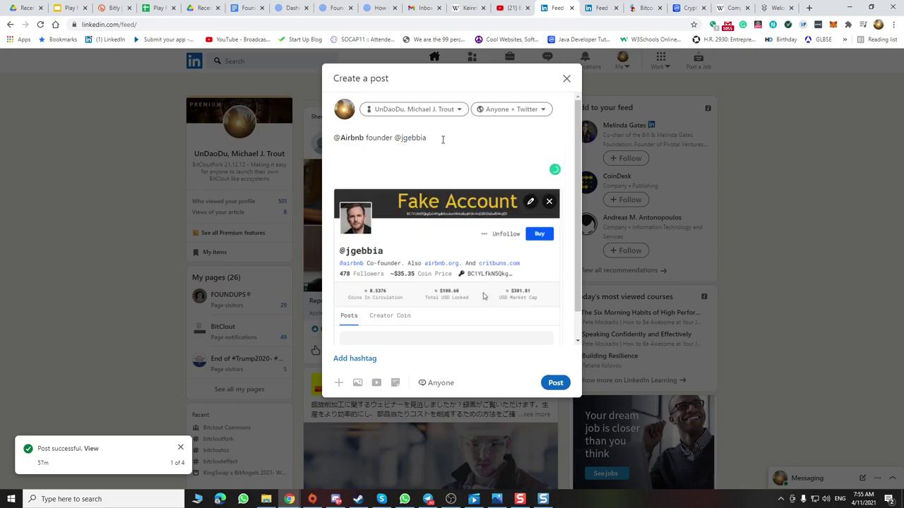
type(" @gebbia")
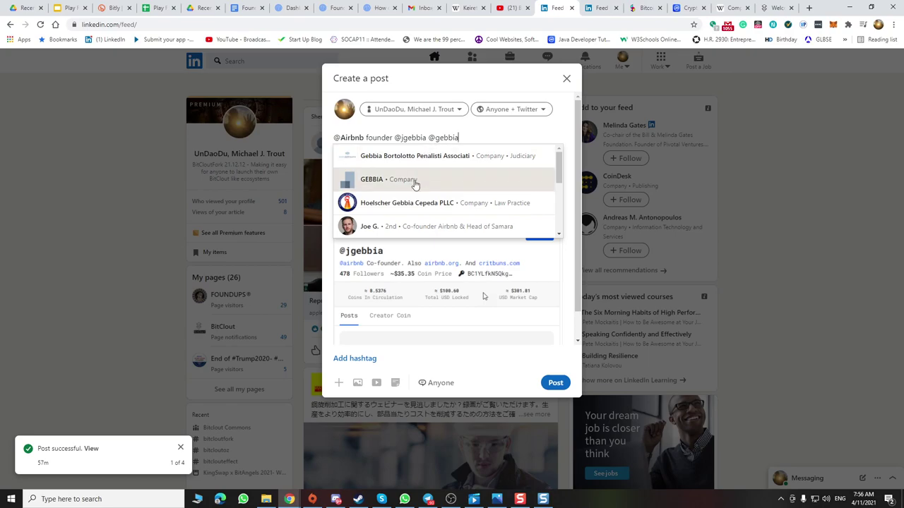
left_click(426, 226)
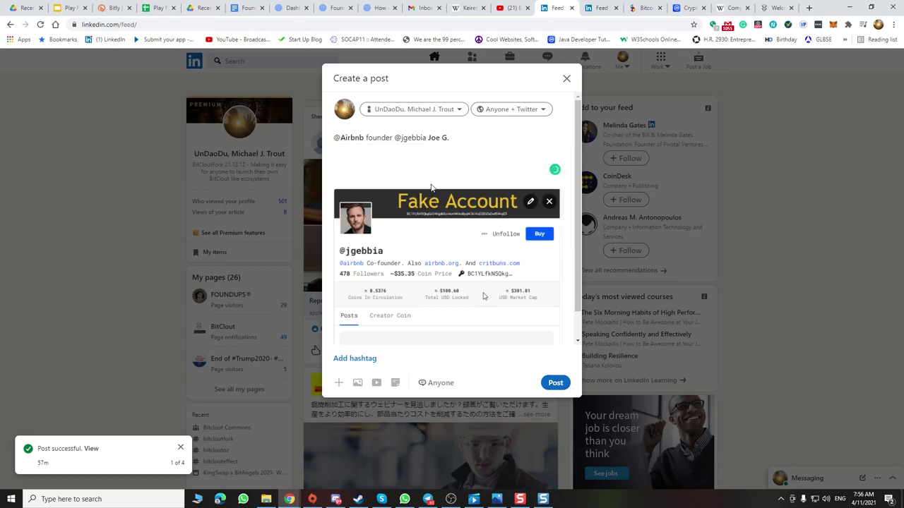
left_click_drag(426, 138, 391, 139)
key("BackSpace")
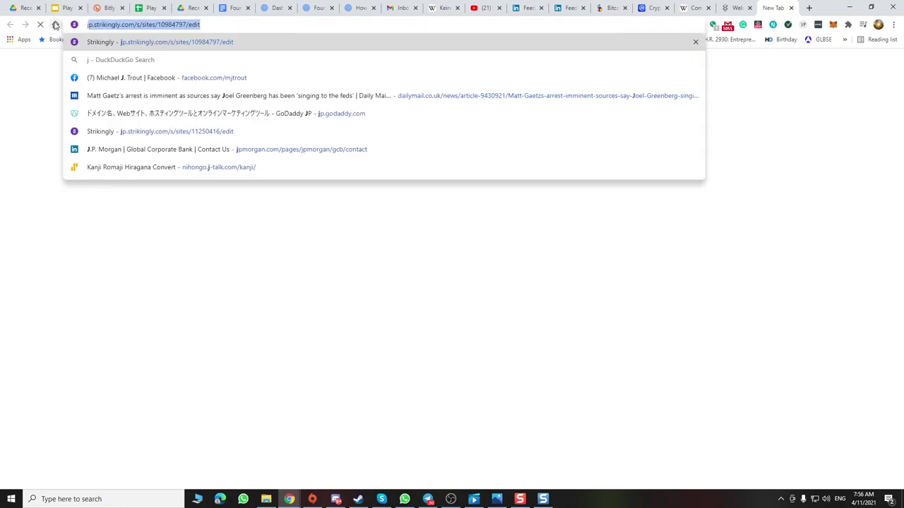
type("gebia t")
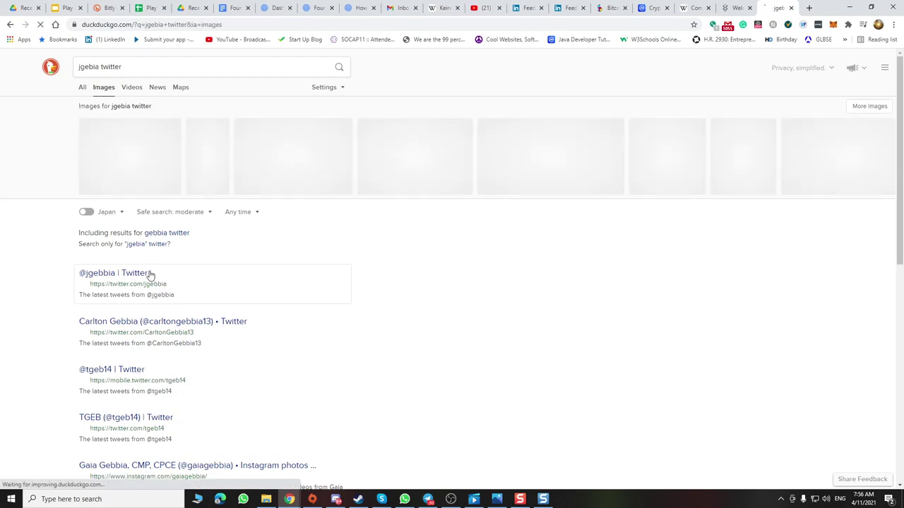
left_click(140, 276)
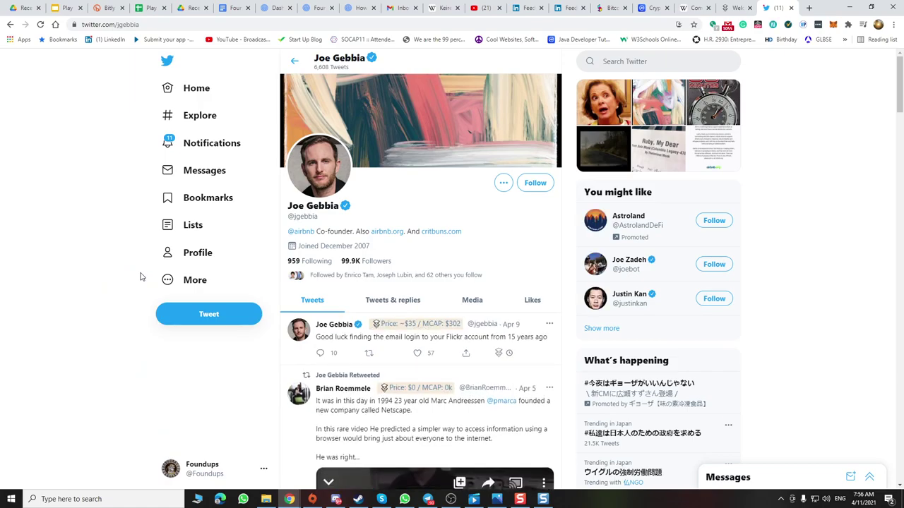
scroll(408, 332, "down", 1)
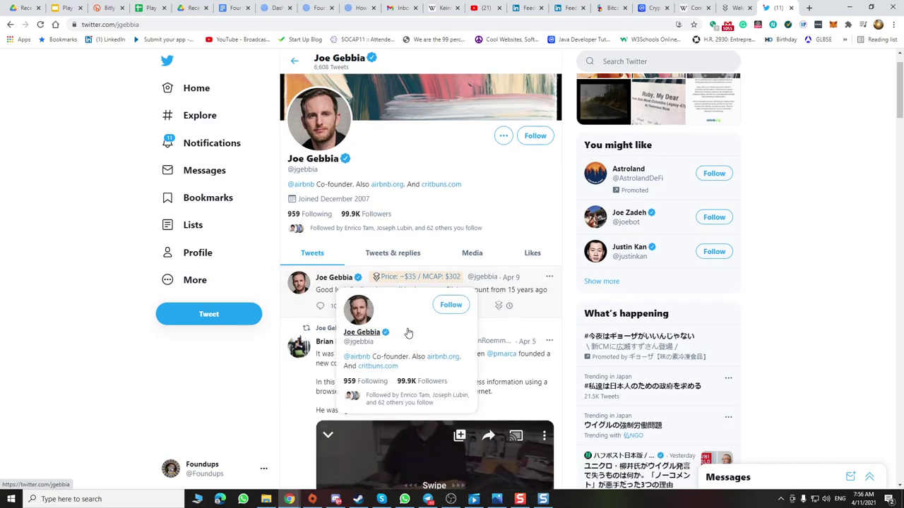
scroll(274, 364, "up", 1)
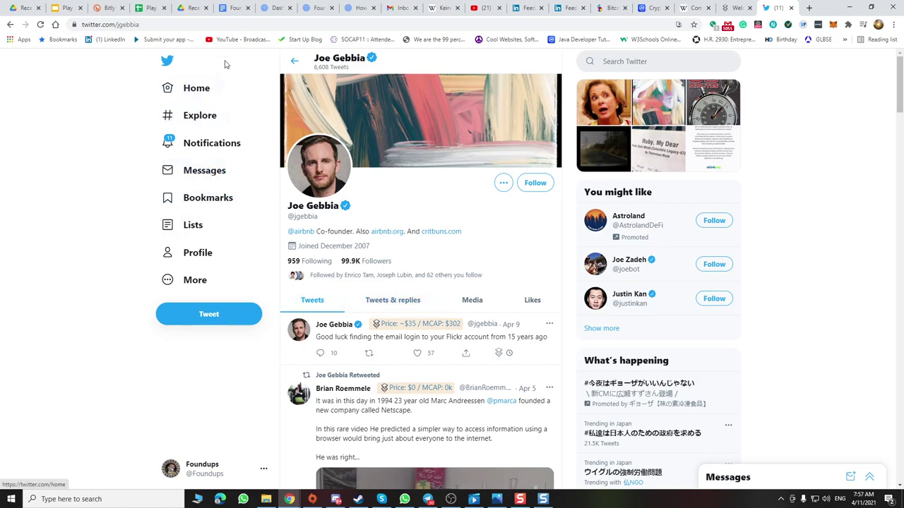
left_click(732, 10)
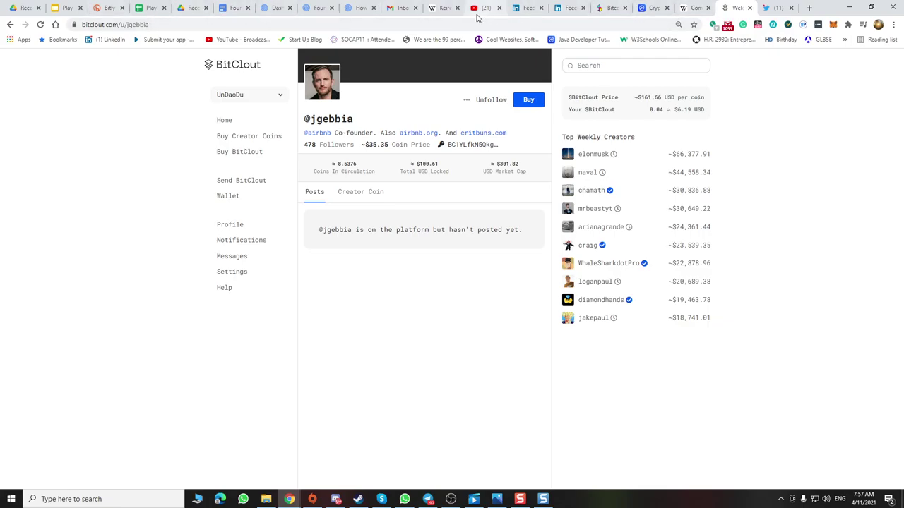
left_click(526, 8)
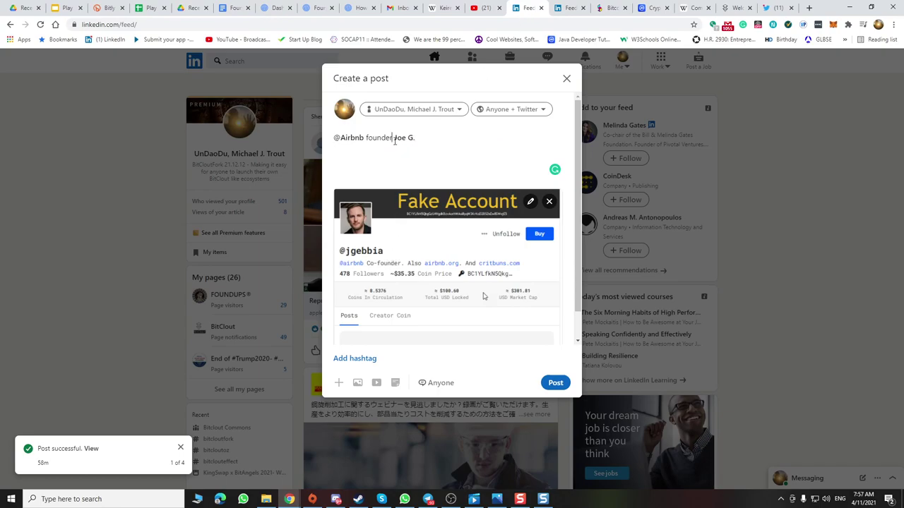
left_click(348, 137)
type("Lol")
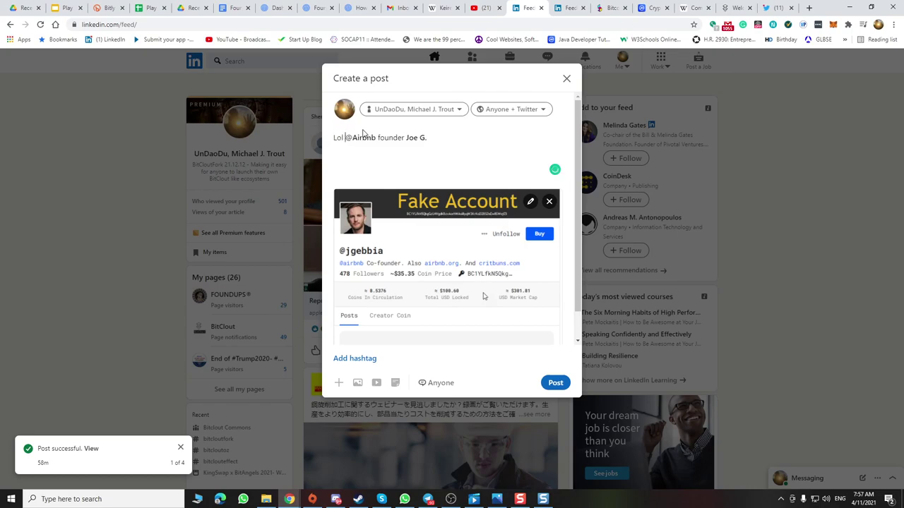
left_click(428, 137)
type("@")
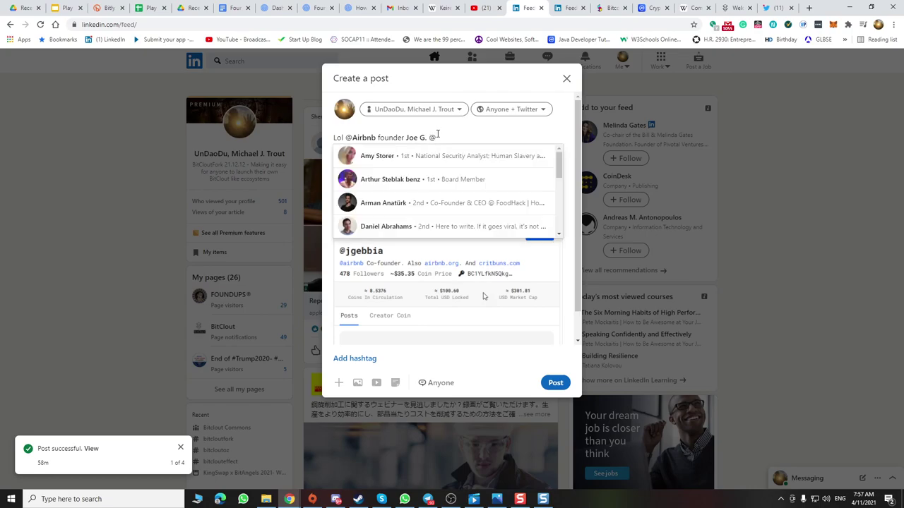
type("j")
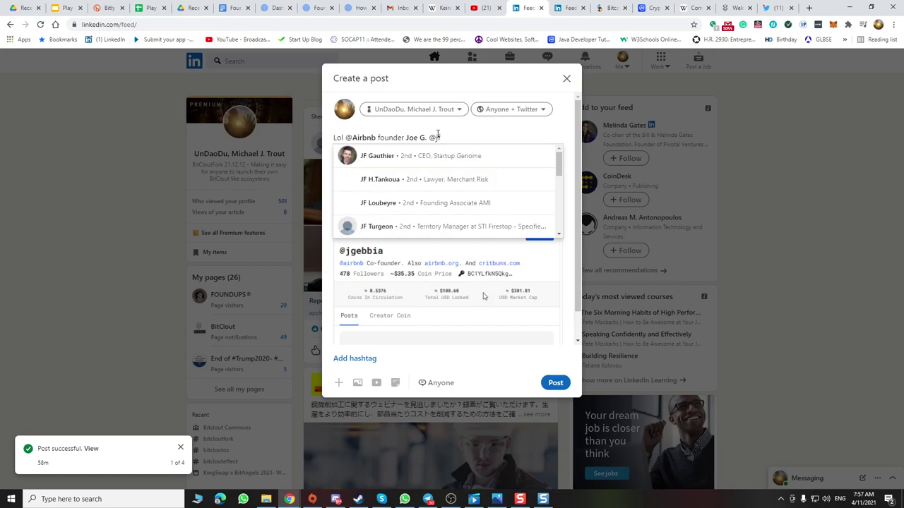
type("ge")
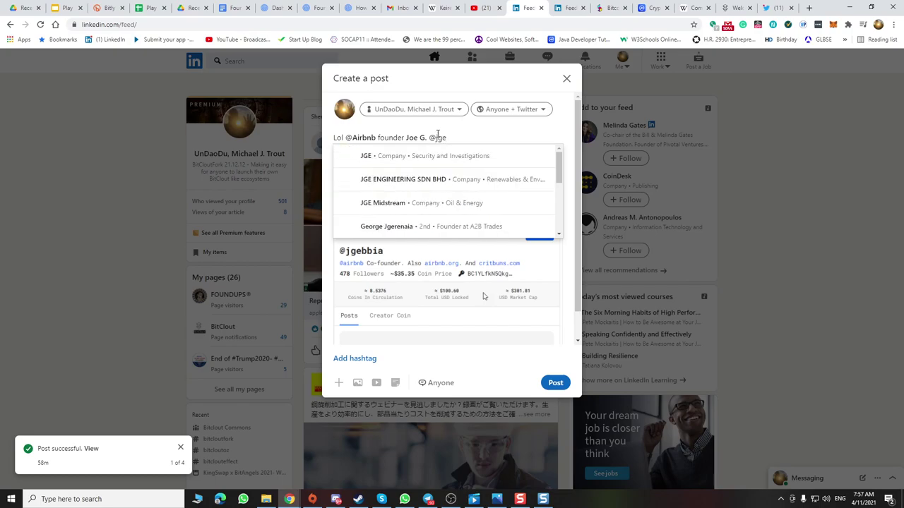
type("bbia")
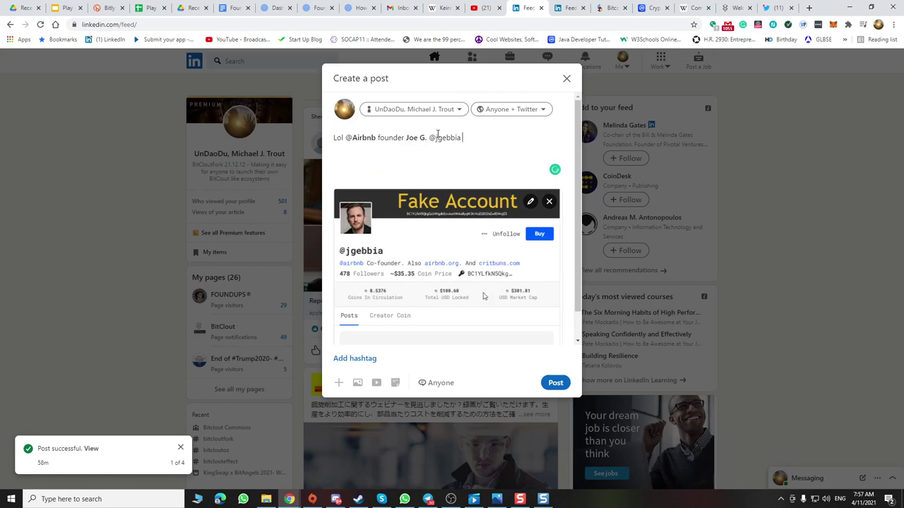
type(" followed @UnD")
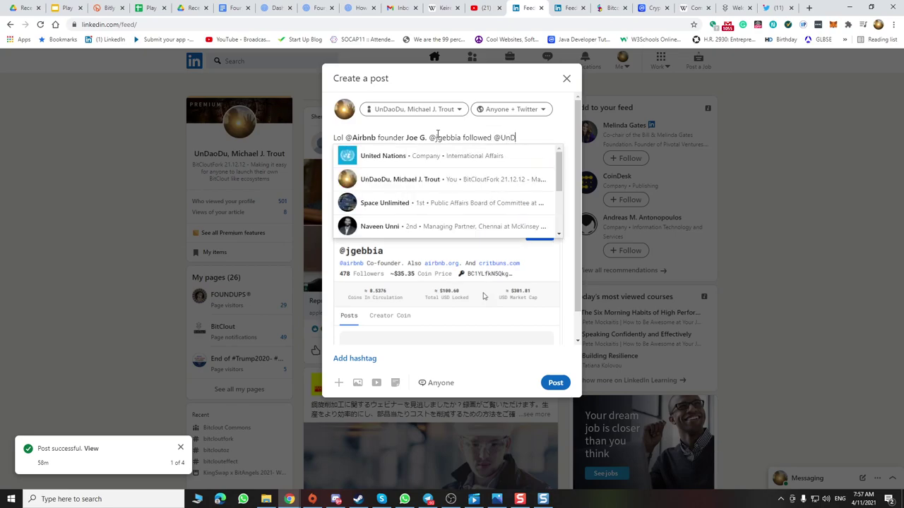
type("aoDu on #")
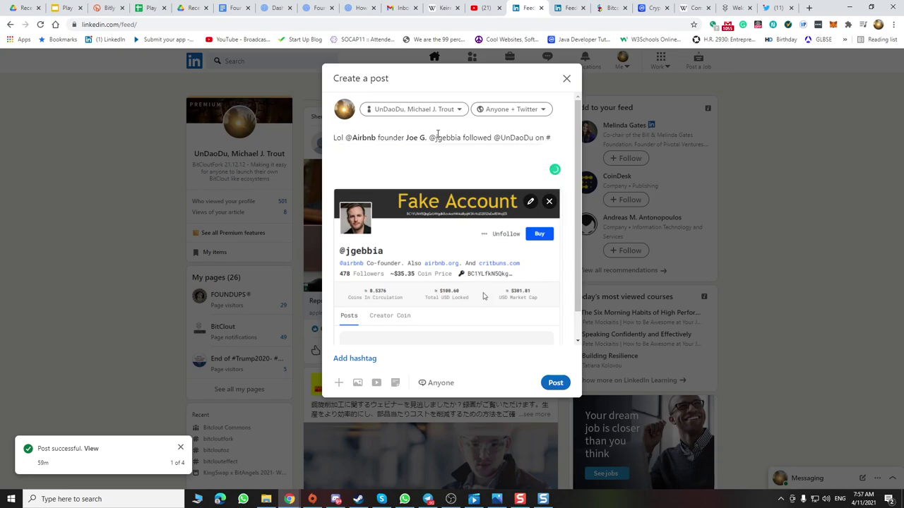
key("BackSpace")
type("@BitC")
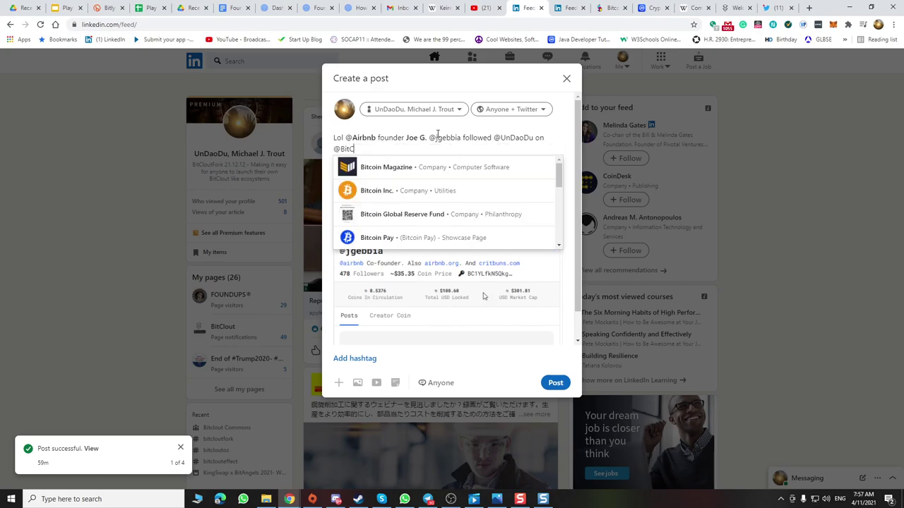
type("lout")
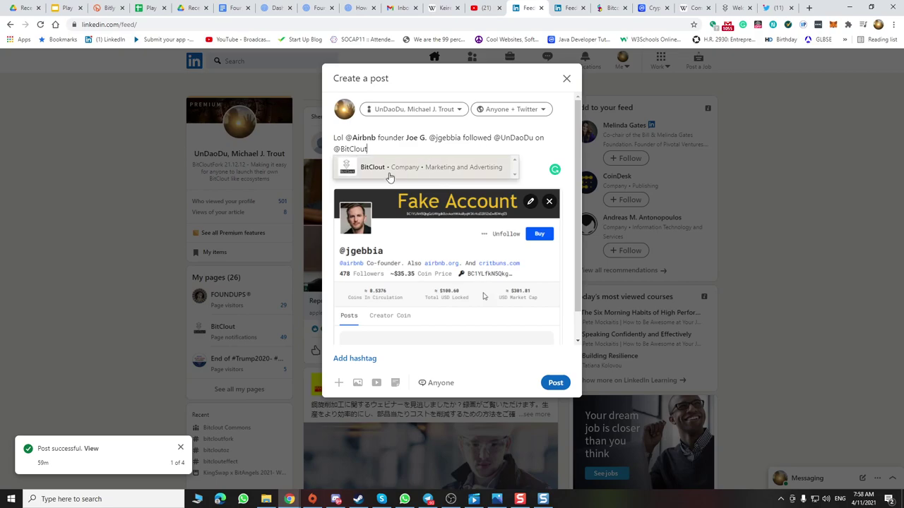
left_click(381, 169)
Replace the @ before the BitClout tag with # so it reads #BitClout.
left_click(333, 149)
type("@")
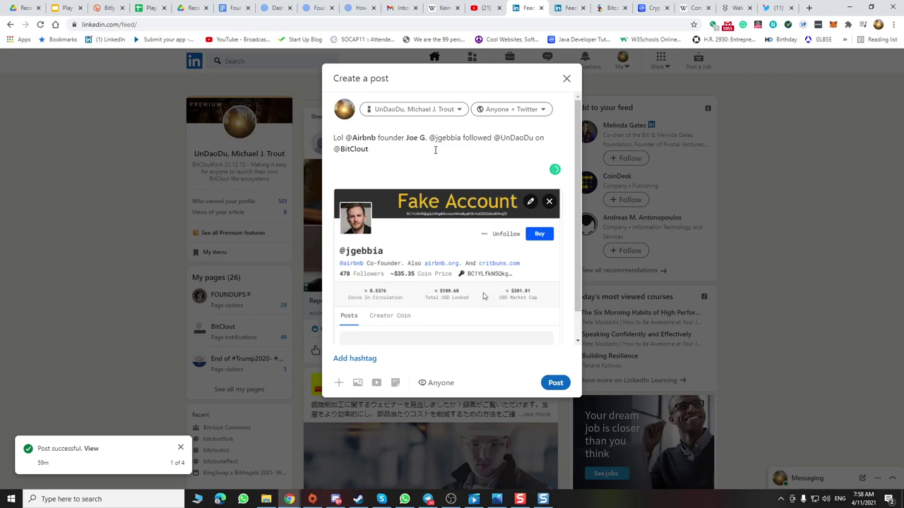
left_click_drag(341, 149, 333, 148)
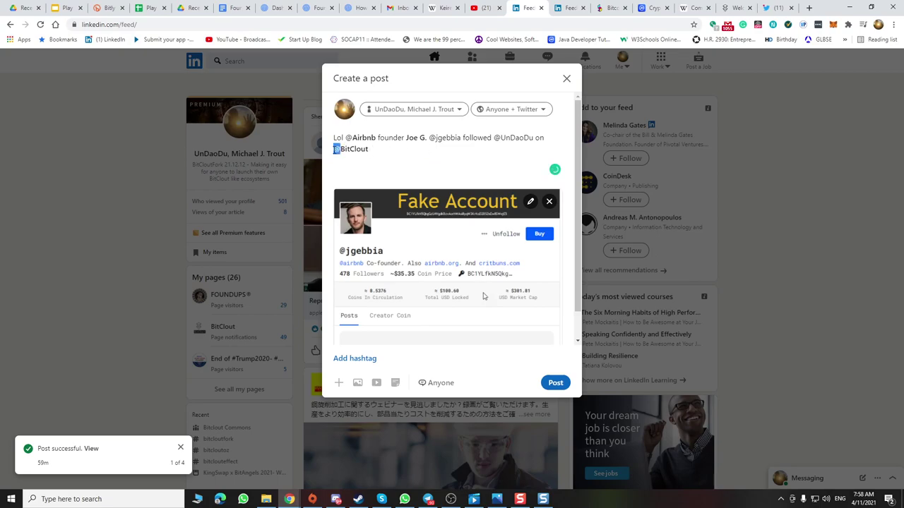
key("BackSpace")
type("#")
left_click(374, 152)
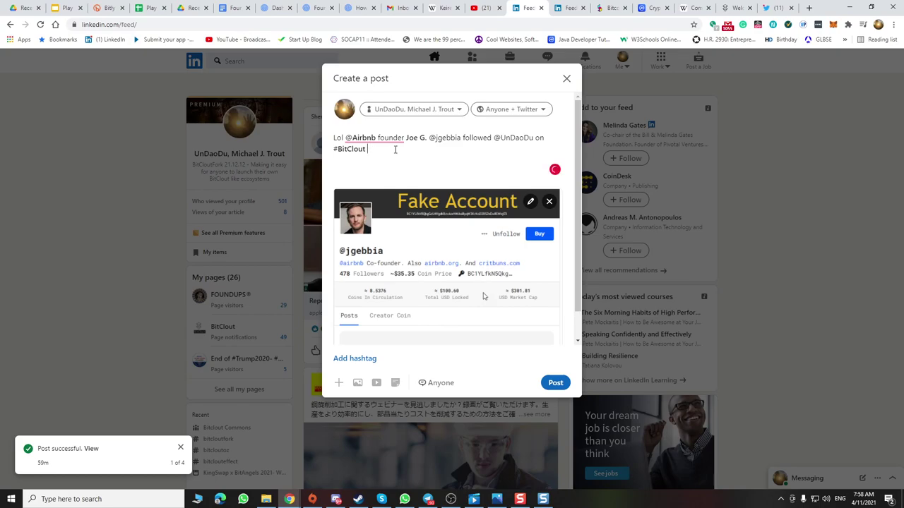
End the sentence after #BitClout with a period and add "This is genius..." with the spelling of "genius" corrected.
key("BackSpace")
type("This is genious...")
right_click(403, 149)
left_click(406, 165)
Continue the post text with "had bots run accounts to force them to claim it getting them on the".
type("had bots run ")
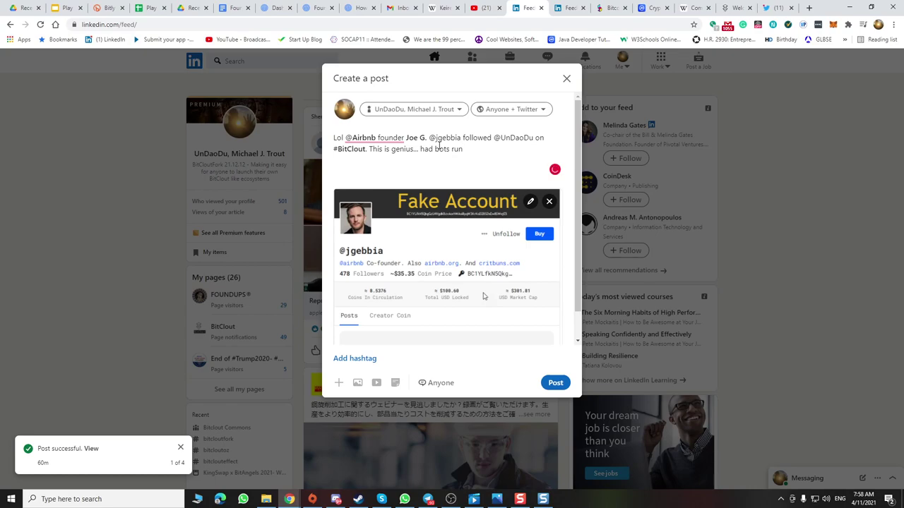
type("accout")
key("BackSpace")
type("nts to for")
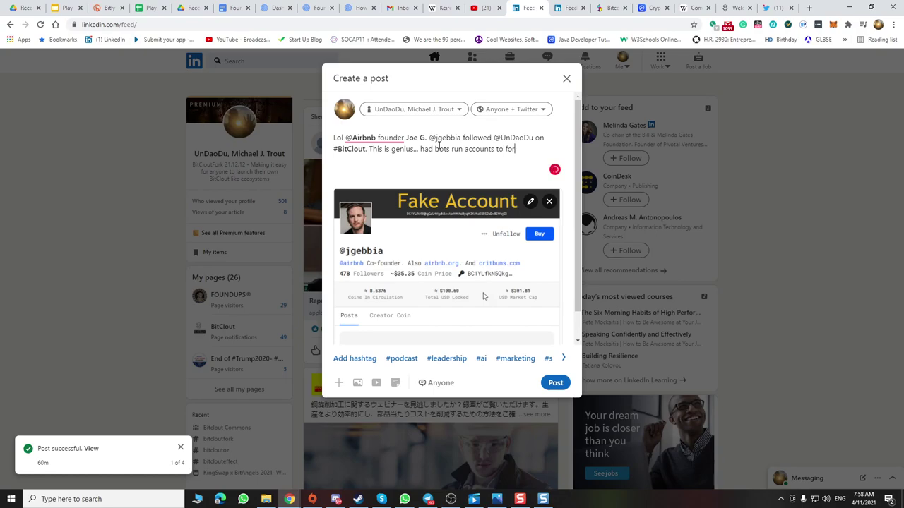
type("ce them to ")
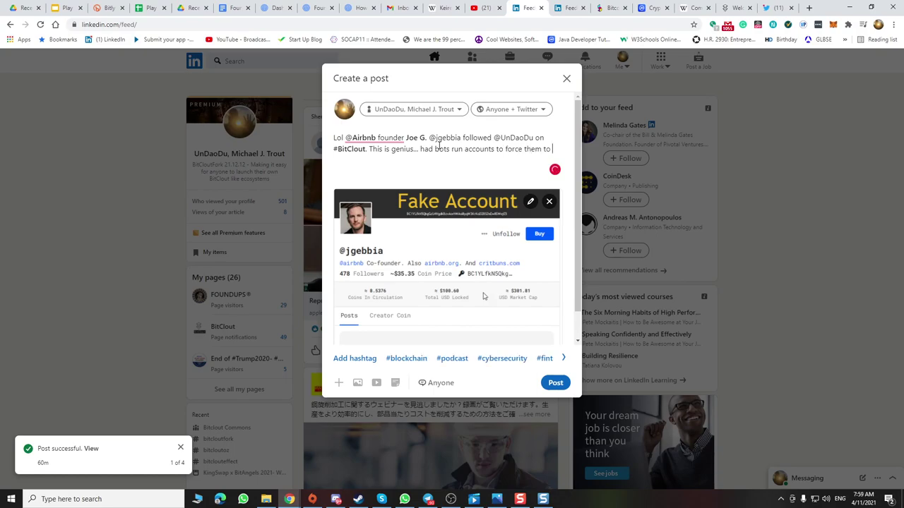
type("claim it geti")
key("BackSpace")
type("tting tyhem")
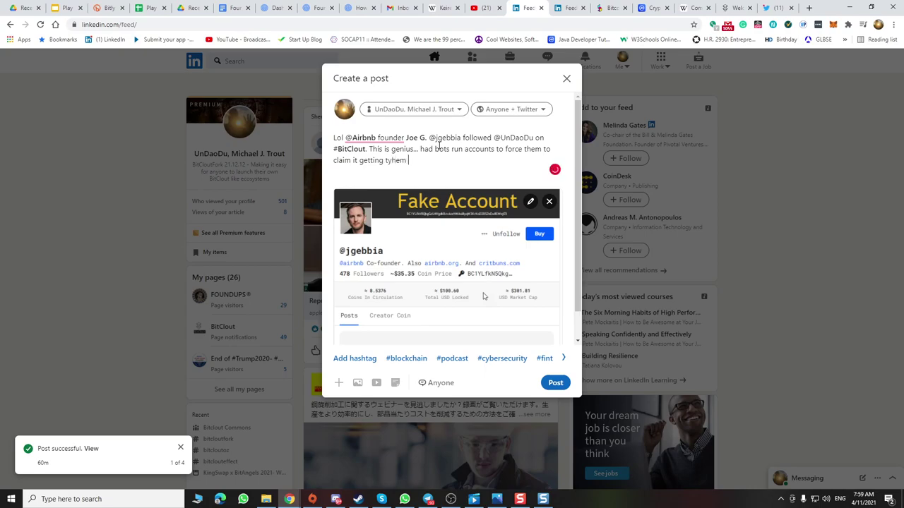
key("BackSpace")
key("BackSpace")
key("BackSpace")
key("BackSpace")
key("BackSpace")
type("hem on the ")
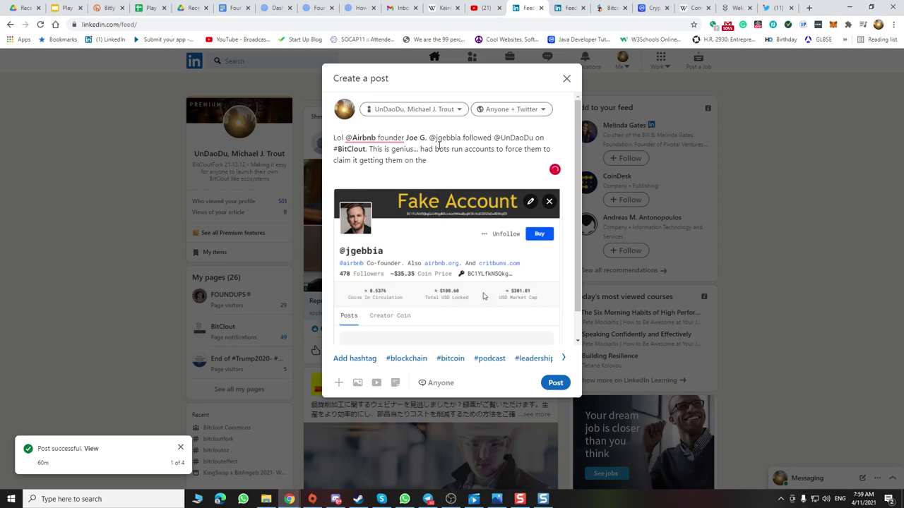
Finish the sentence with "platform creating more lemming fomo... shilling more #bitcoin. LOL".
type("p")
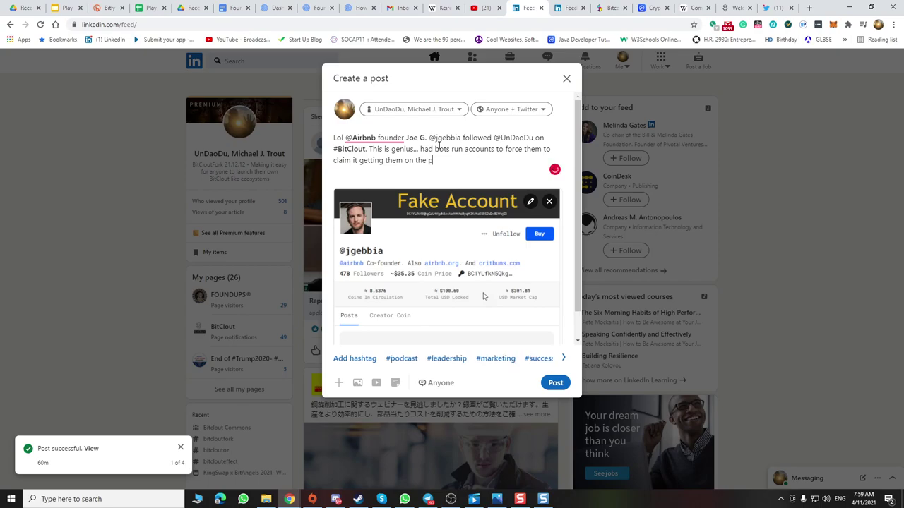
type("la")
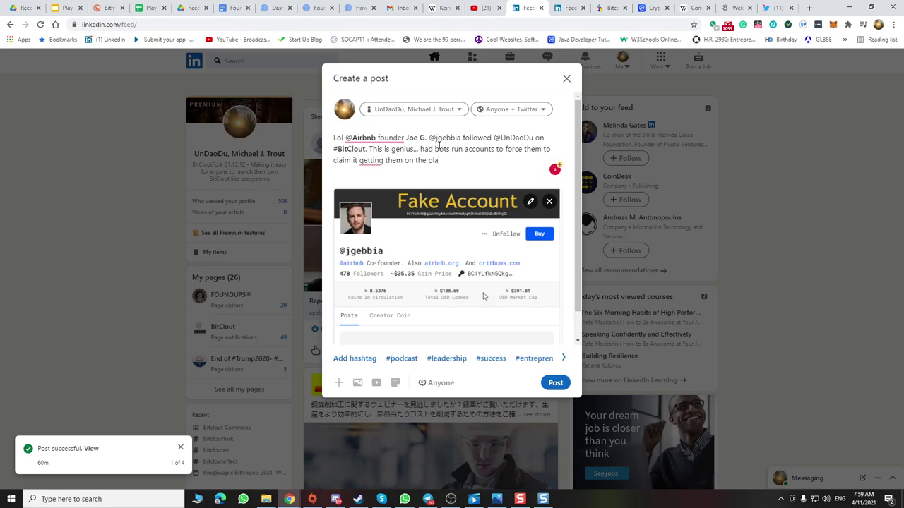
key("BackSpace")
type("platform creating mor")
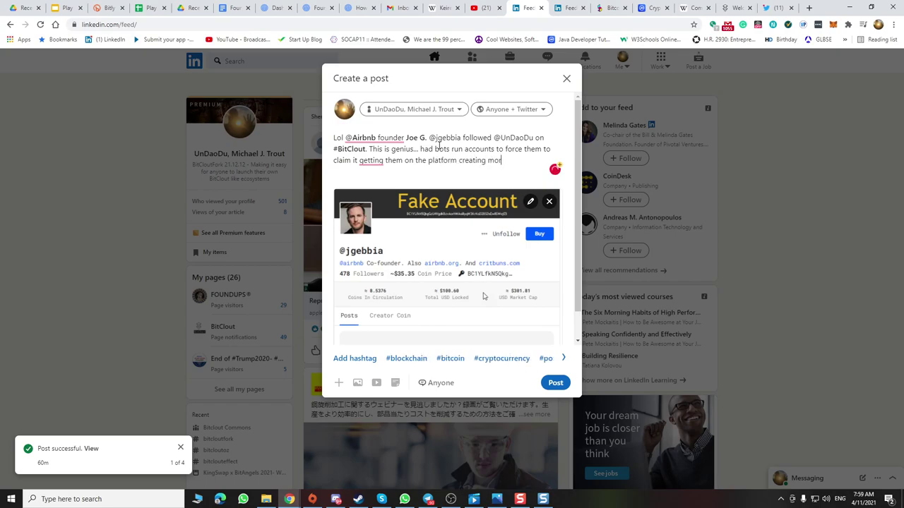
type("e ")
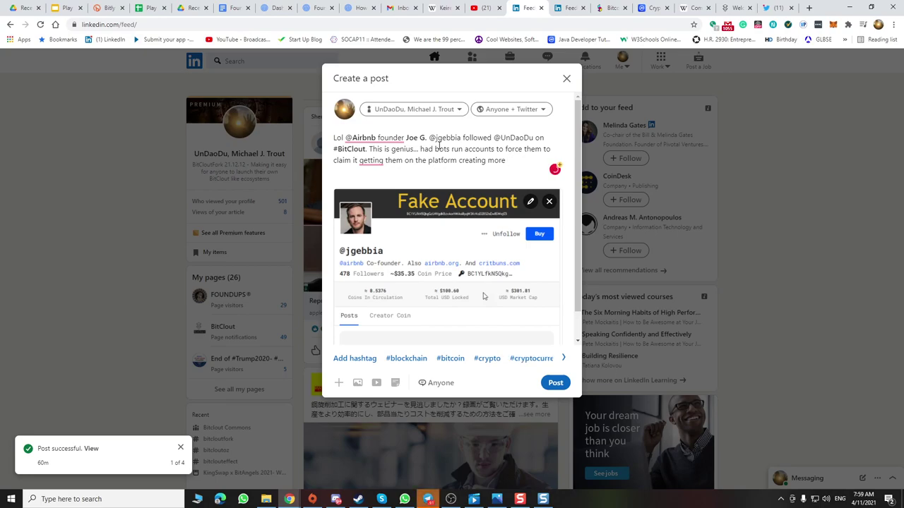
type("lemming fomo")
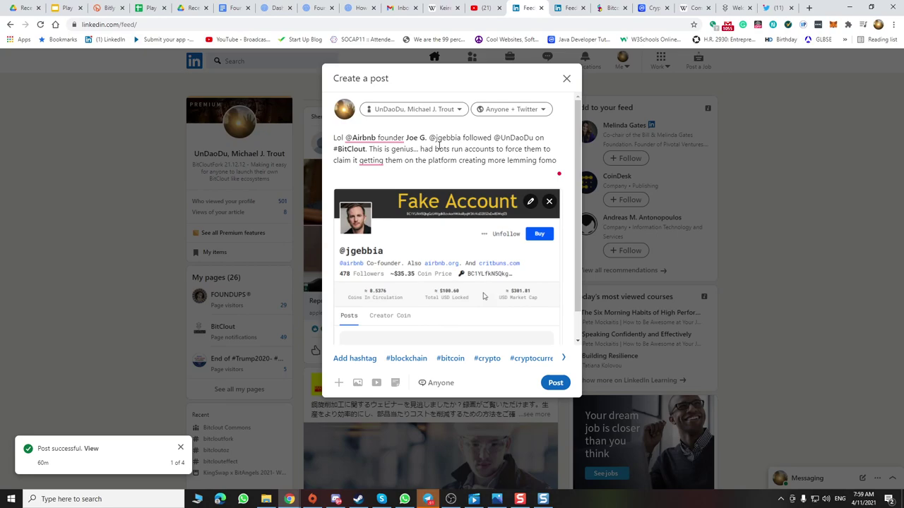
type("...")
key("Return")
type("shilling more #bitcoin. LOL")
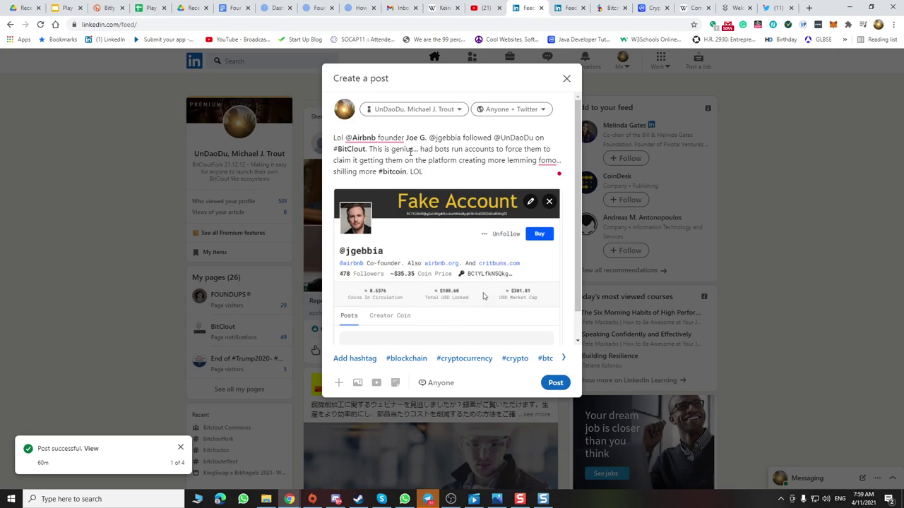
Revise the middle of the post to read "This is genius! have bots run celeb accounts".
left_click_drag(412, 150, 418, 150)
key("BackSpace")
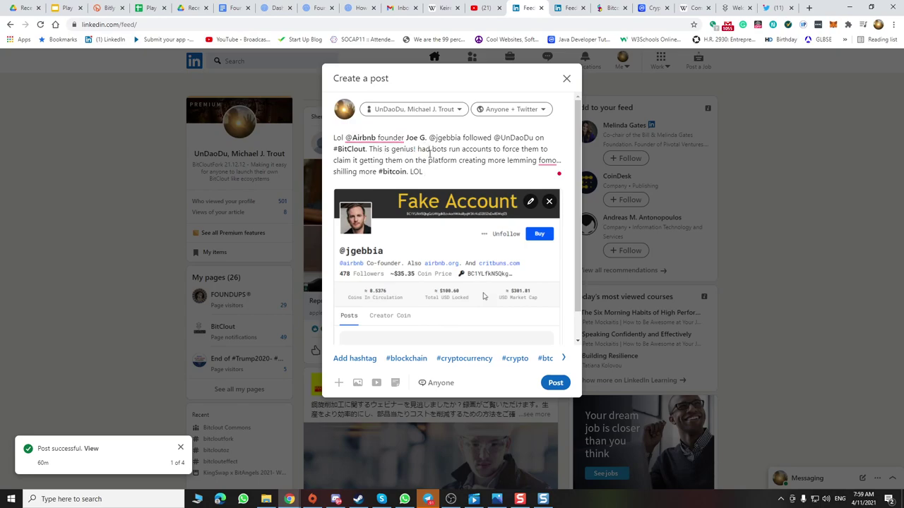
left_click_drag(422, 149, 430, 150)
type("ave")
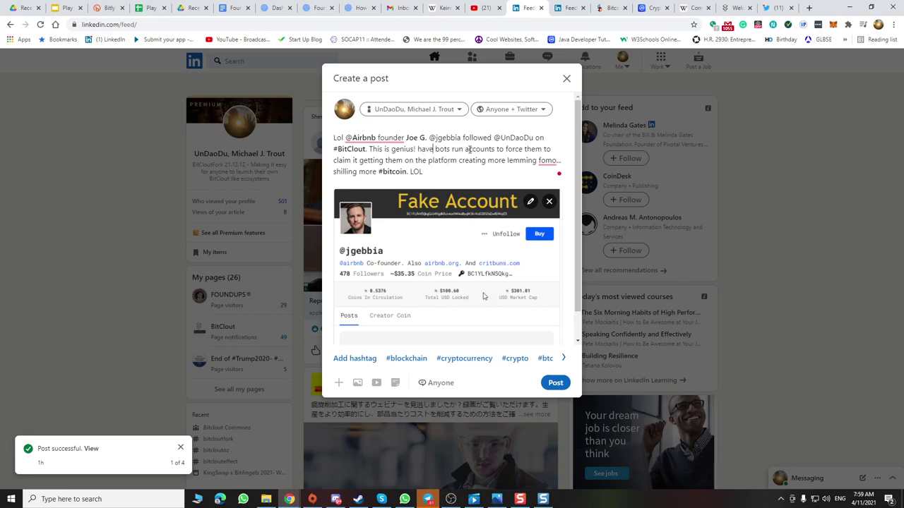
type("celeb")
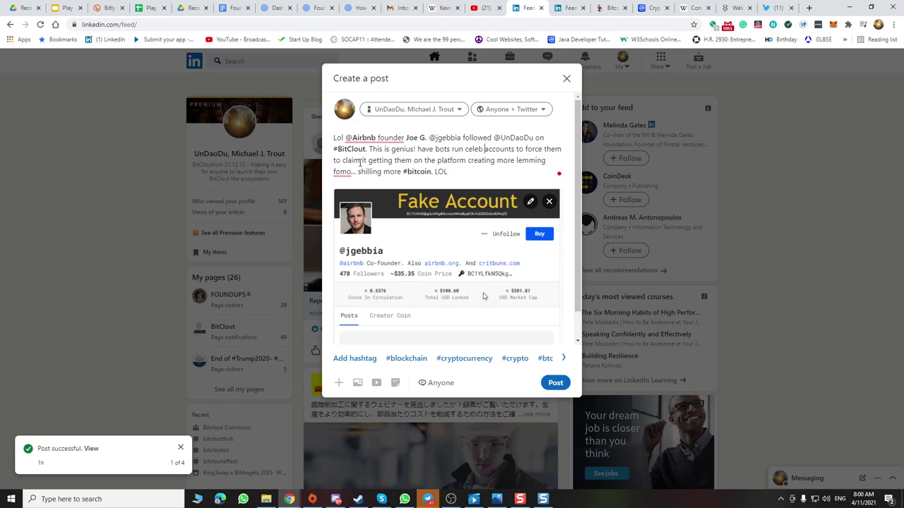
Replace "it" after "claim" with "them..." and insert "by" before "getting them on the platform".
double_click(363, 161)
type("them... ")
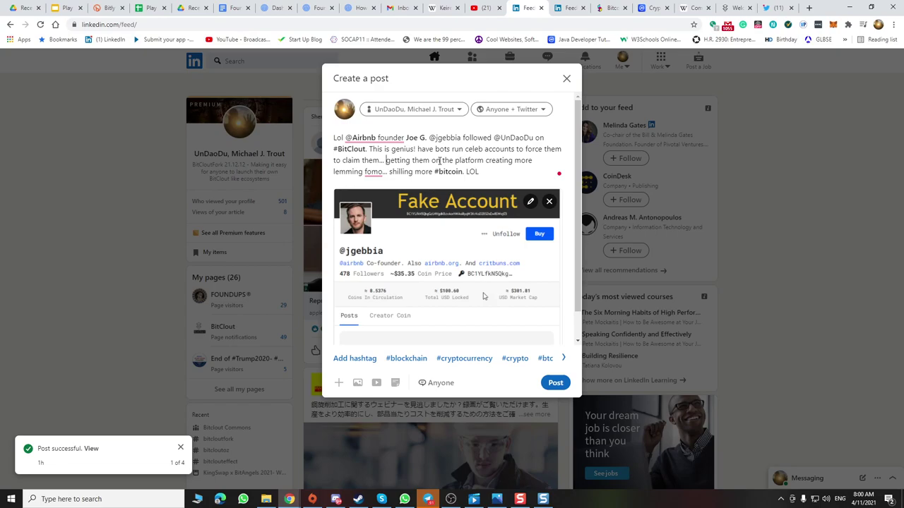
type("gettin")
key("BackSpace")
key("BackSpace")
key("BackSpace")
key("BackSpace")
key("BackSpace")
key("BackSpace")
type("by")
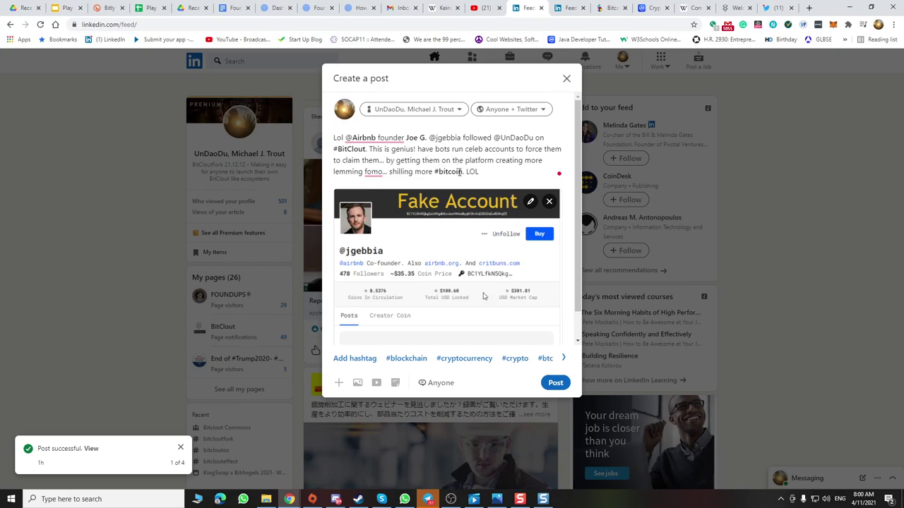
Correct "fomo" to the suggested "FOMO" and insert "for a #shitcoin" after #bitcoin.
right_click(364, 176)
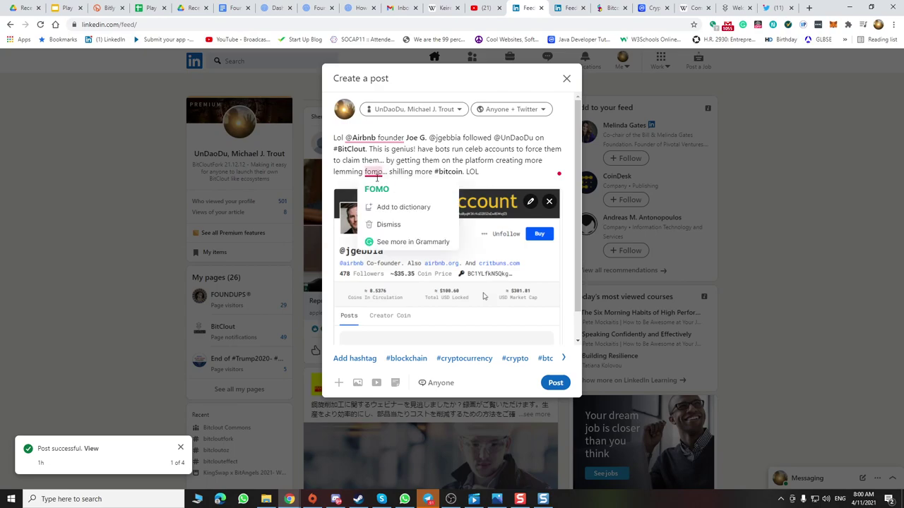
left_click(376, 186)
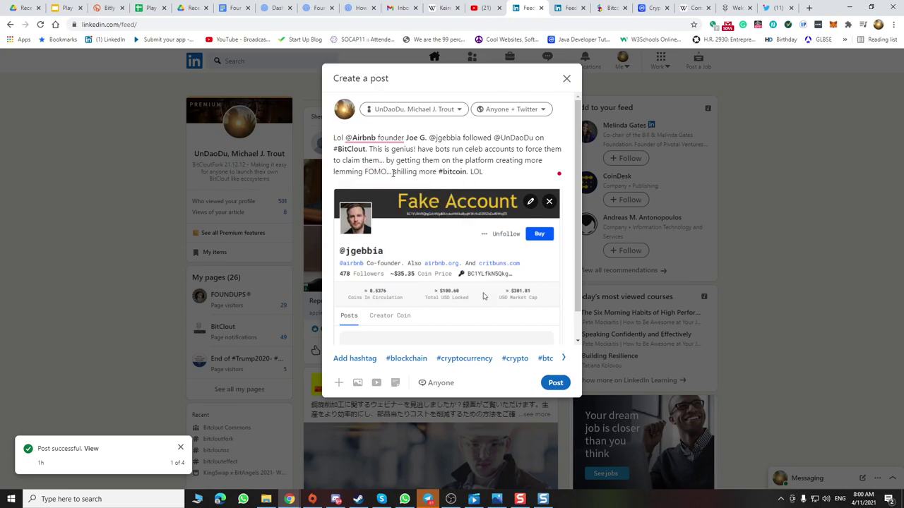
left_click(466, 172)
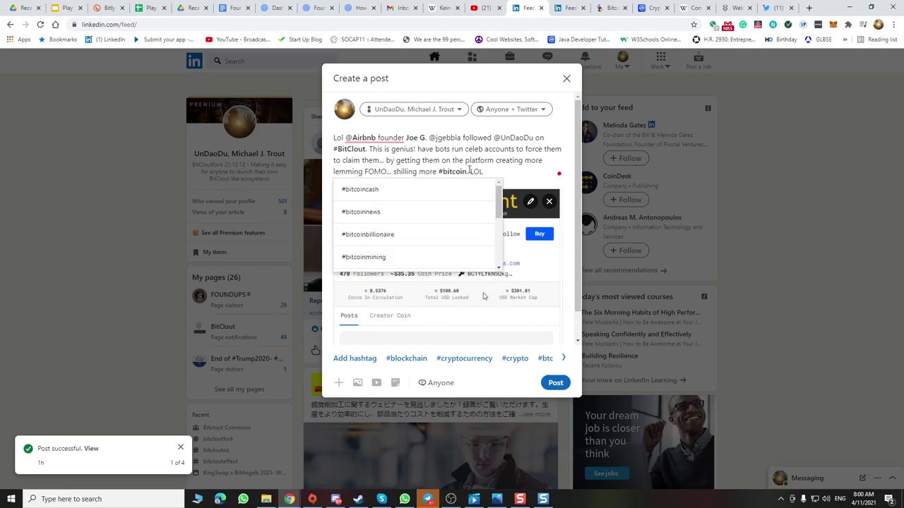
type("for a shitcoin ")
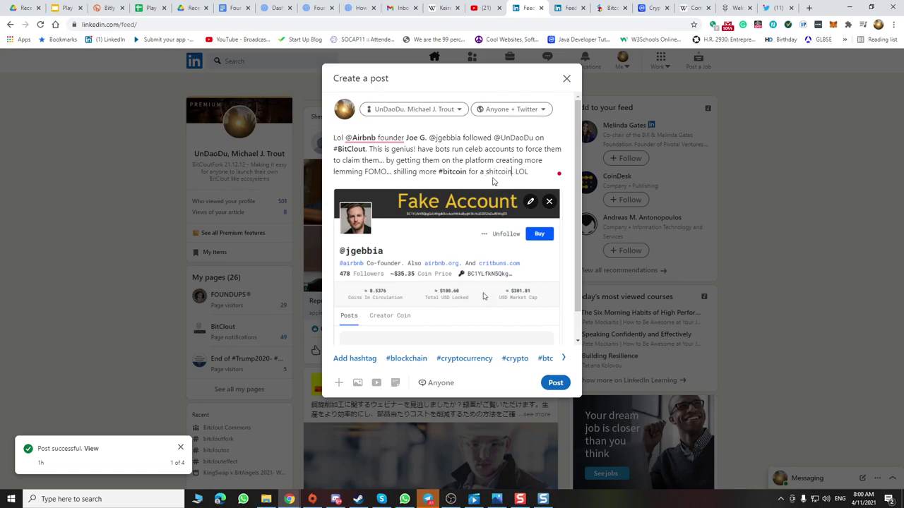
type("#")
left_click(535, 172)
Add "Live on twitch.tv/Foundups" after the closing "LOL".
left_click(537, 137)
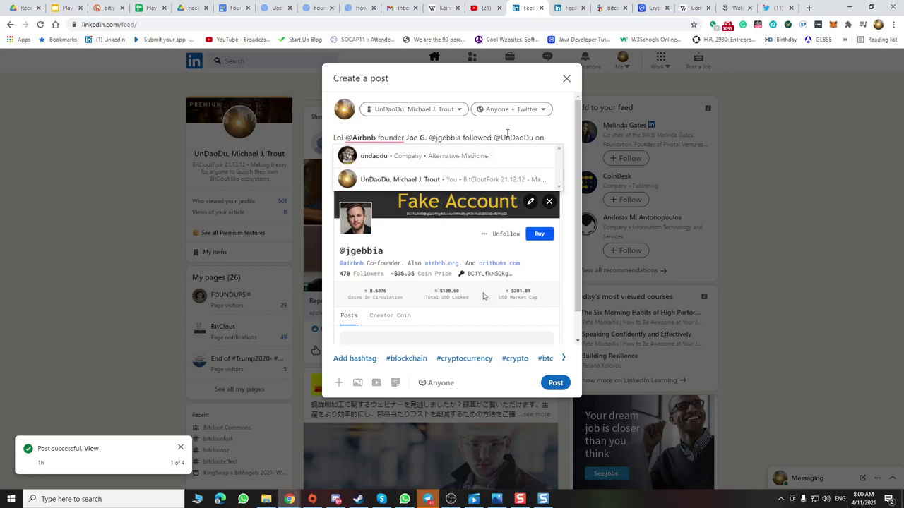
left_click(400, 129)
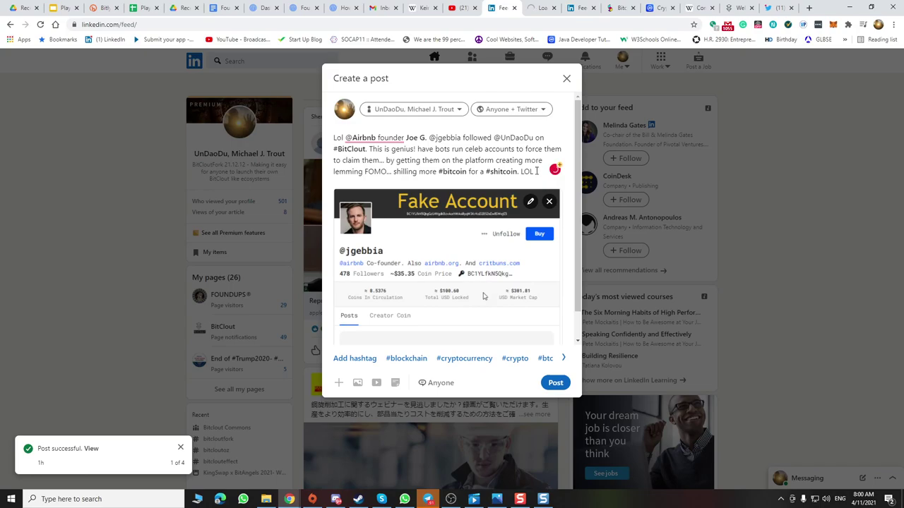
type("Live on twit")
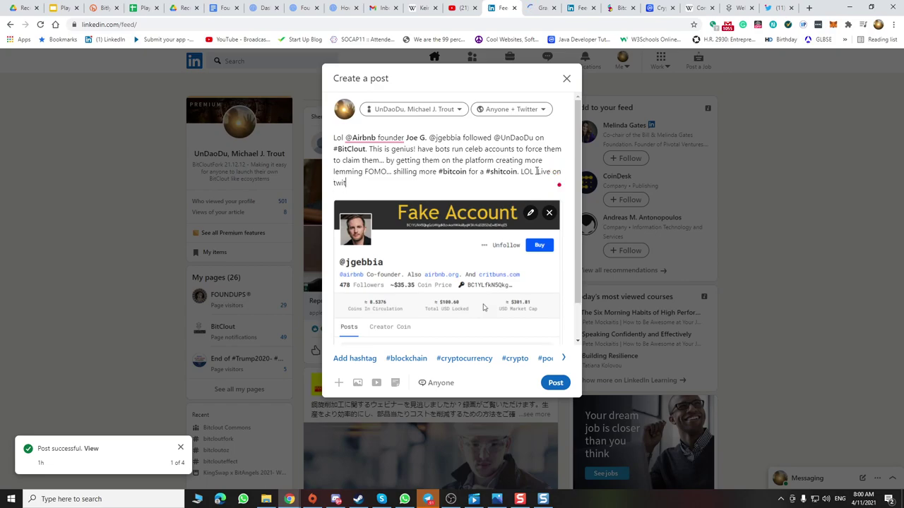
type("ch.tv/Foundups")
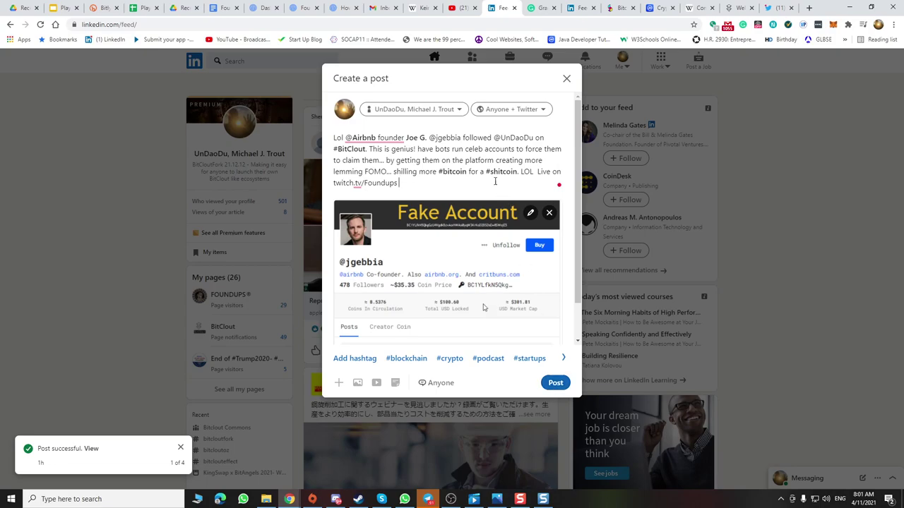
left_click_drag(492, 138, 485, 139)
type("s")
left_click(529, 137)
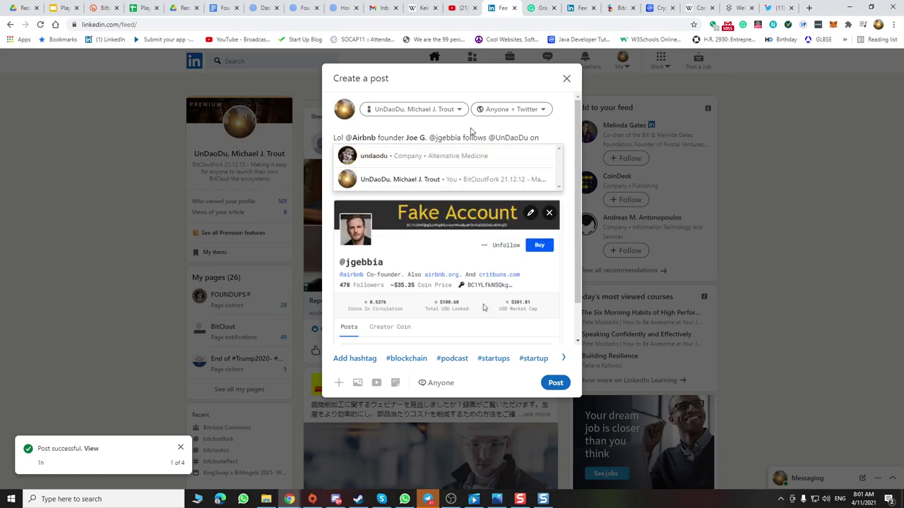
key("Down")
key("Down")
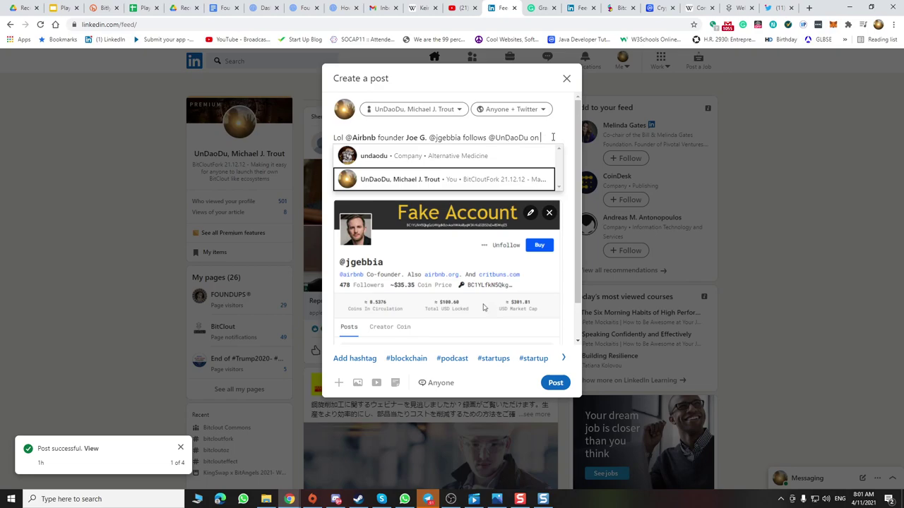
type("#BitClout. This is genius! have bots run celeb accounts to force them to claim them... by getting them on the platform creating more lemming FOMO... shilling more #bitcoin for a #shitcoin. LOL  Live on twitch.tv/Foundups")
key("Right")
key("Right")
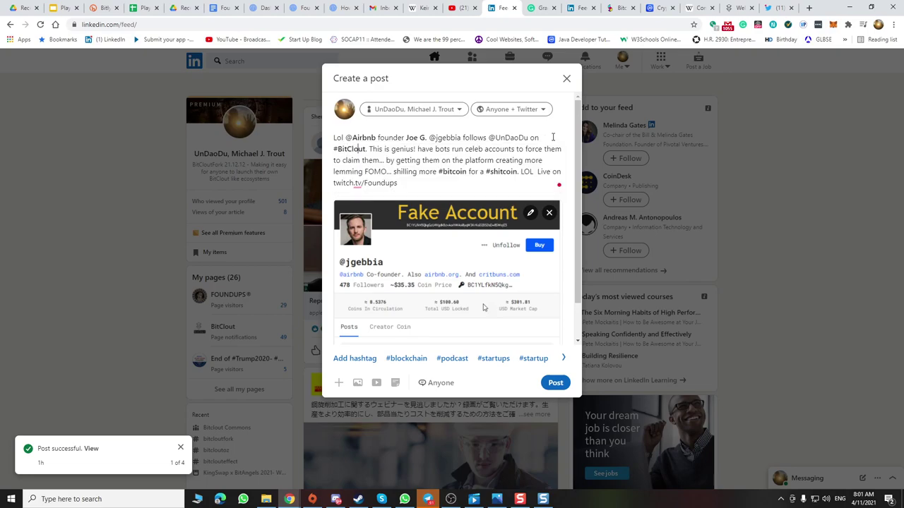
key("Right")
key("Right")
key("Delete")
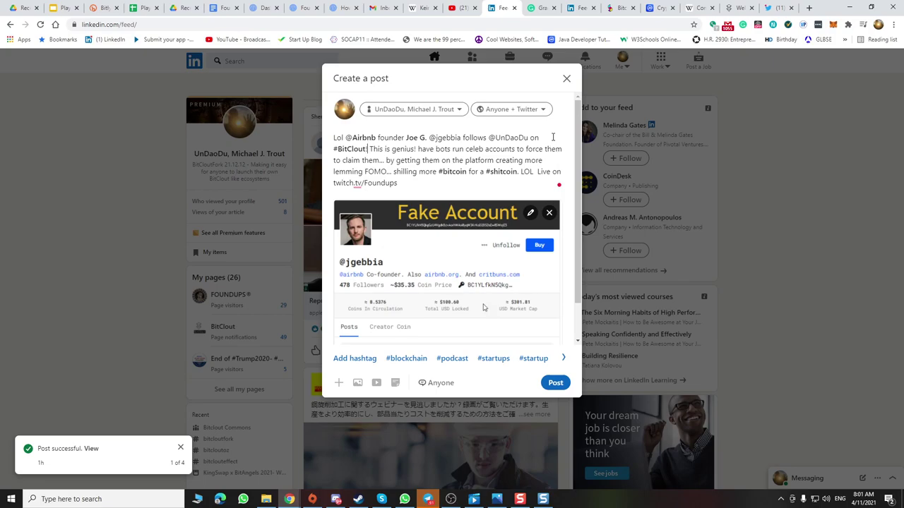
Insert "Wow, I feel special. Wait..." between "#BitClout!" and "This is genius!" in the post text.
key("Right")
key("BackSpace")
type("Wow I ")
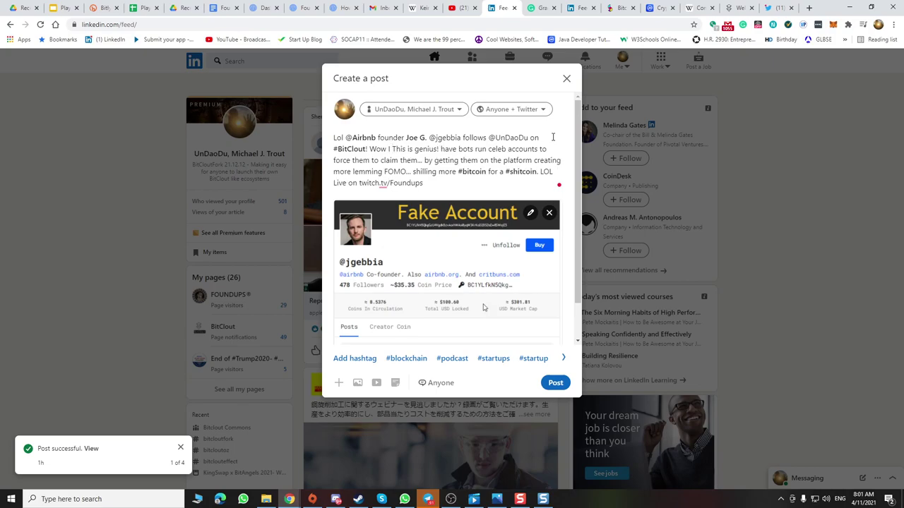
type("feel")
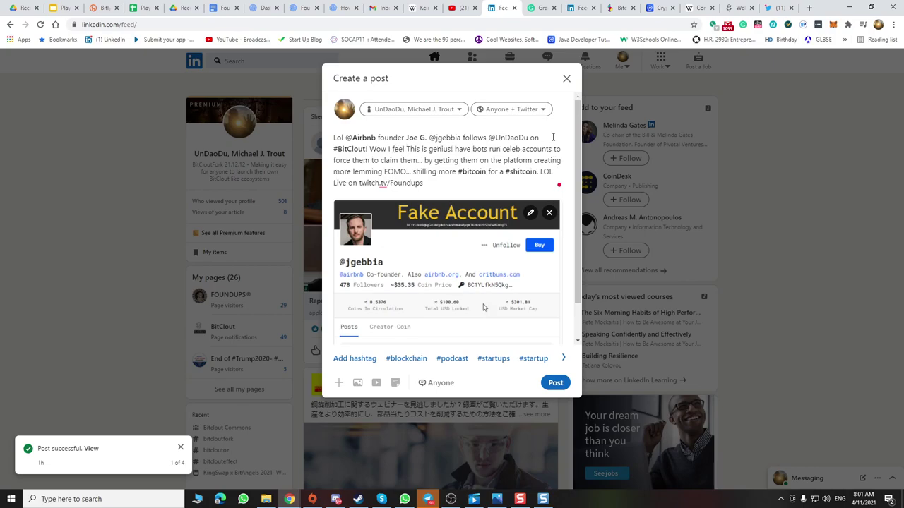
type(" special.")
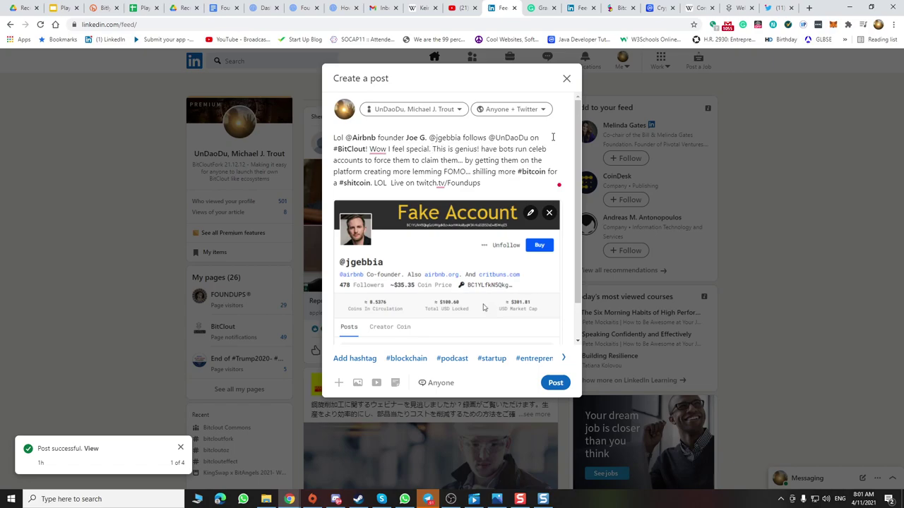
mouse_move(385, 150)
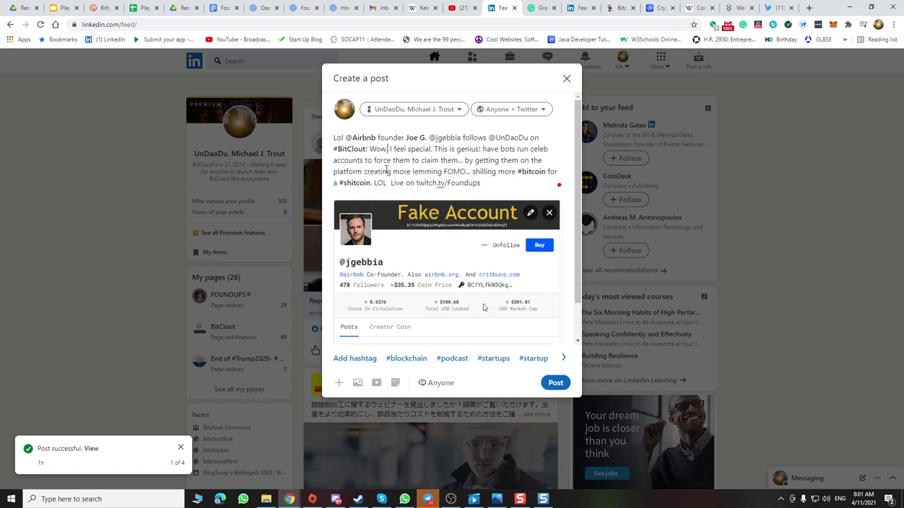
left_click(437, 148)
type("Wait...")
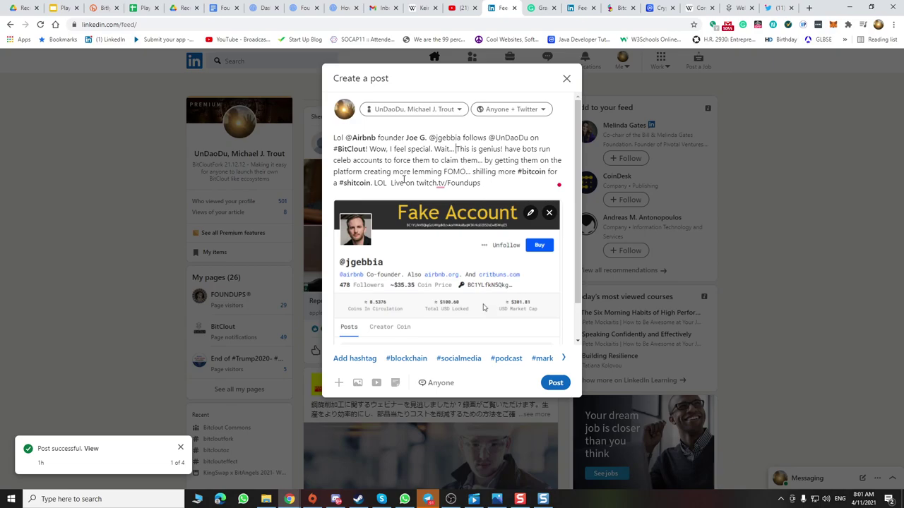
Insert "and" before "by getting them on the platform" in the post text.
left_click(485, 161)
type("an")
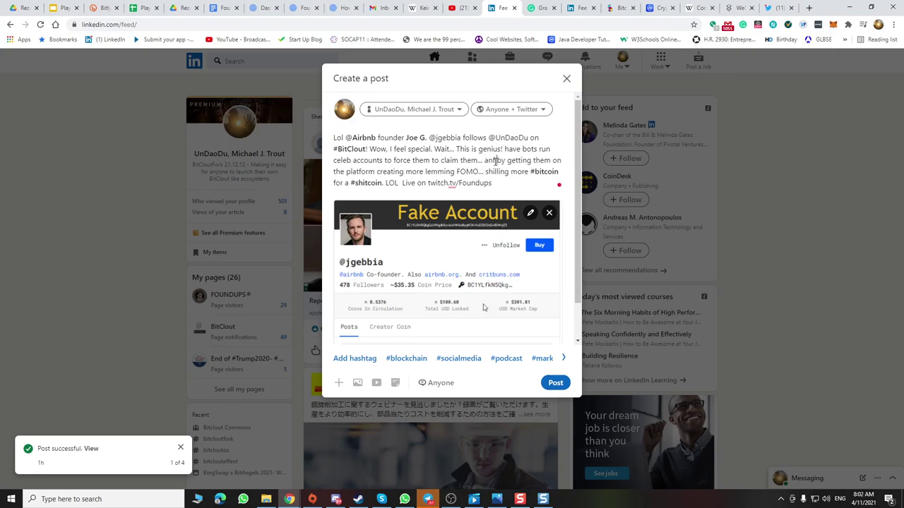
type("d")
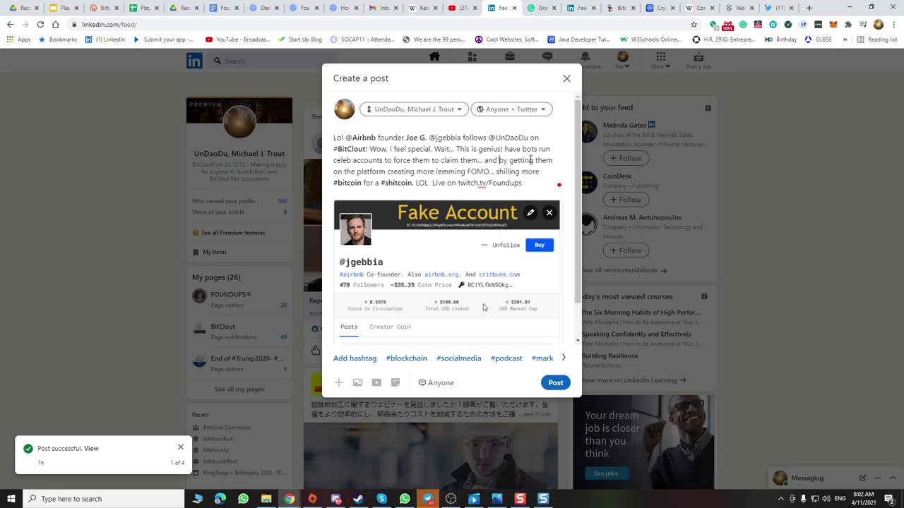
double_click(522, 161)
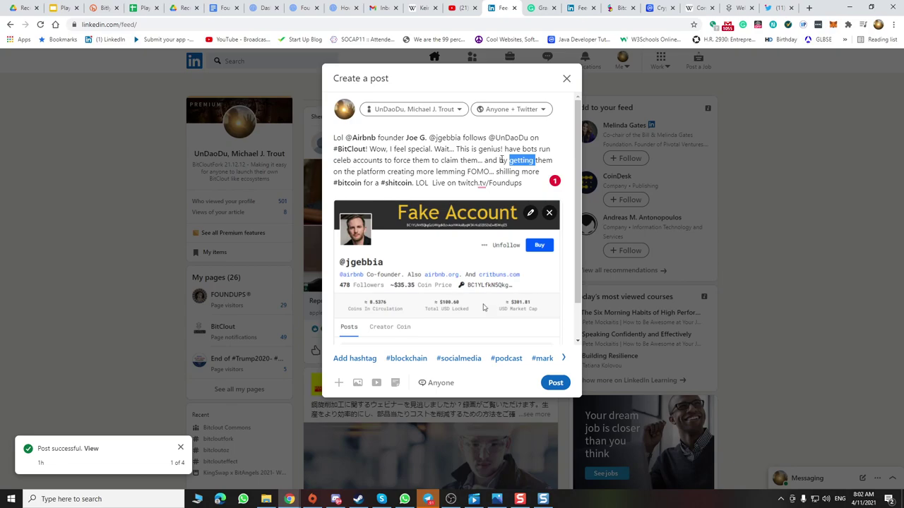
left_click_drag(499, 161, 534, 160)
left_click(464, 163)
left_click(496, 171)
Publish the post and expand its full text in the feed to review it.
left_click(553, 383)
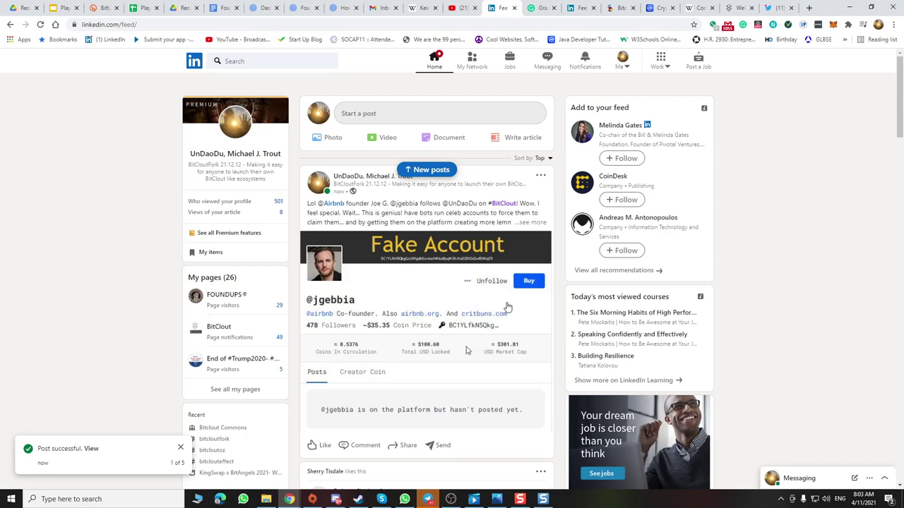
left_click(537, 226)
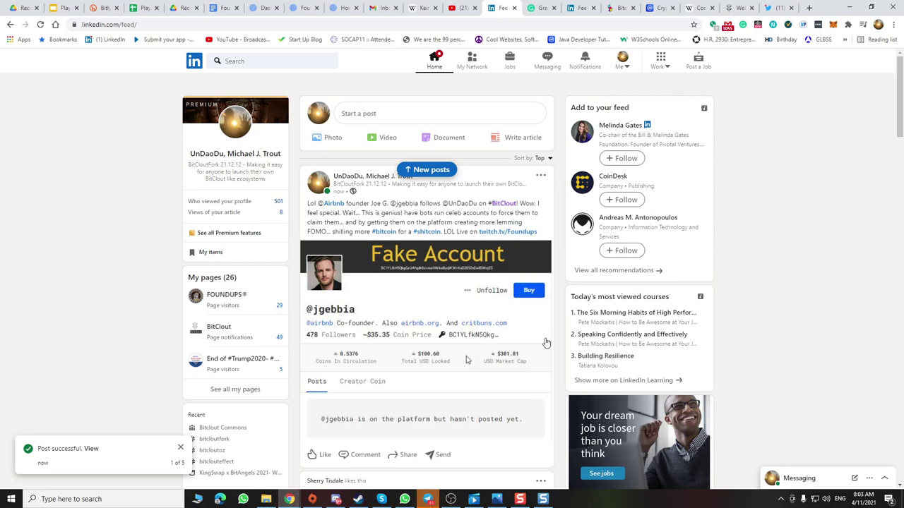
scroll(477, 339, "down", 3)
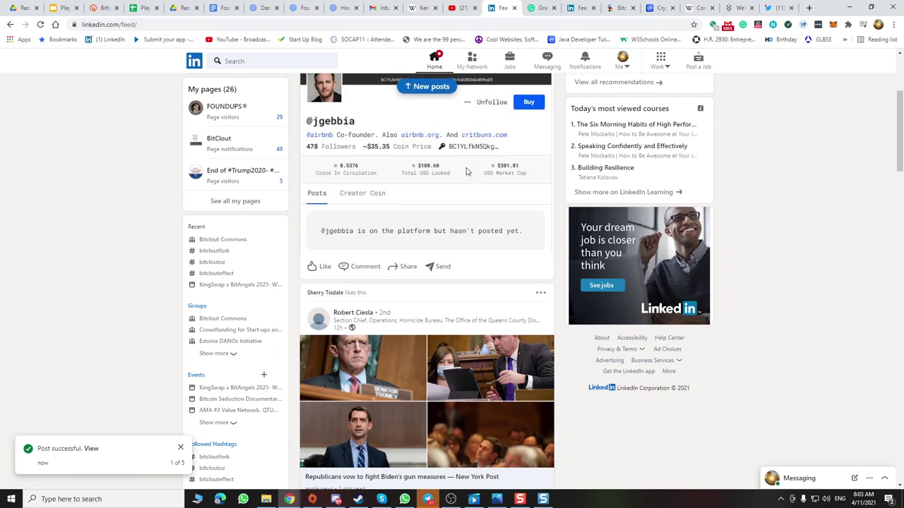